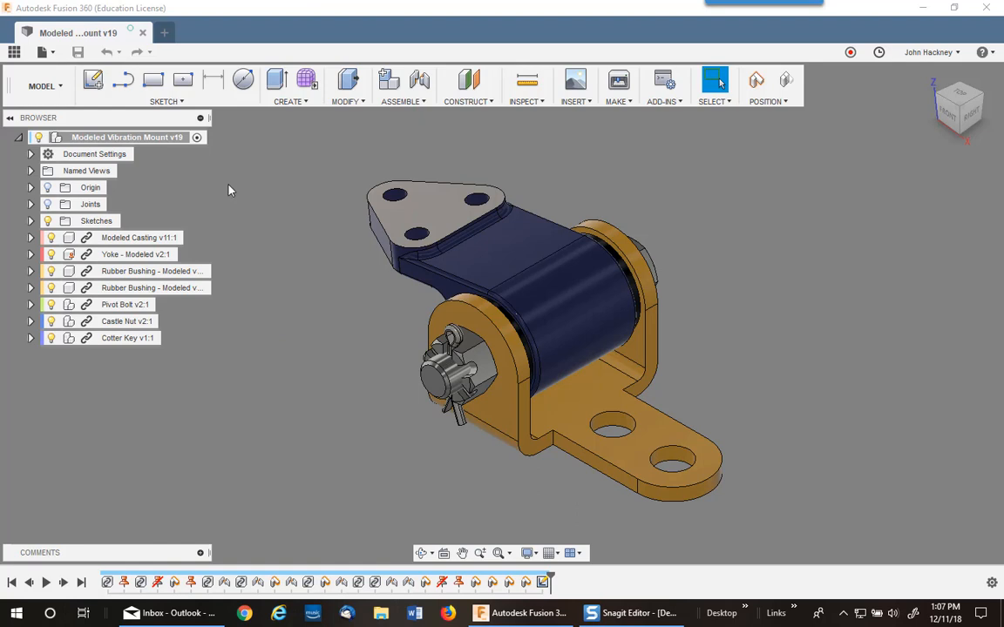
Create a new design and save it as Top Plate in the Vibration Mount folder
{"action": "left_click", "coordinate": [163, 33]}
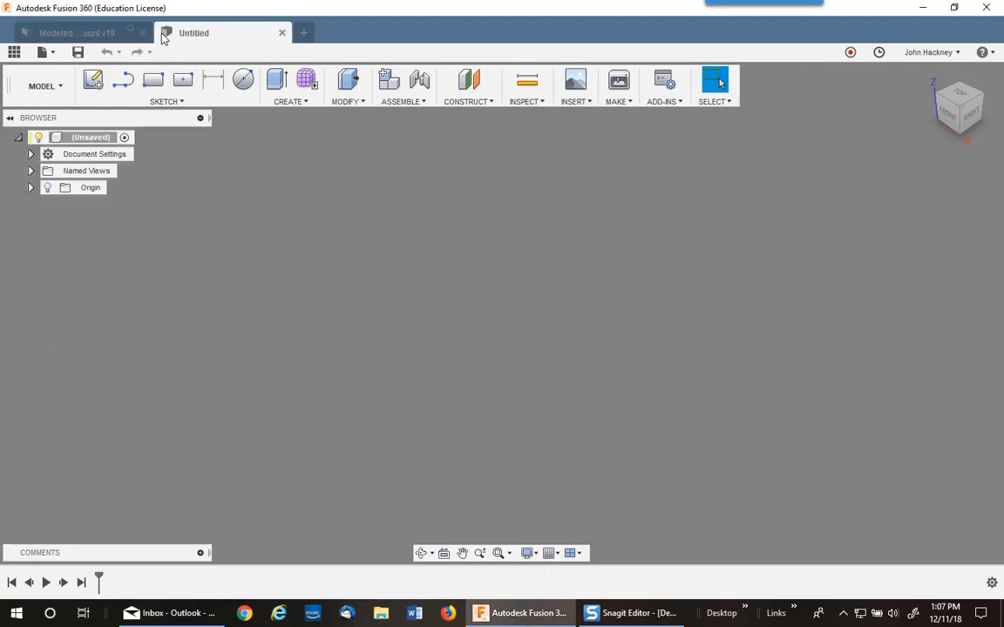
{"action": "left_click", "coordinate": [77, 52]}
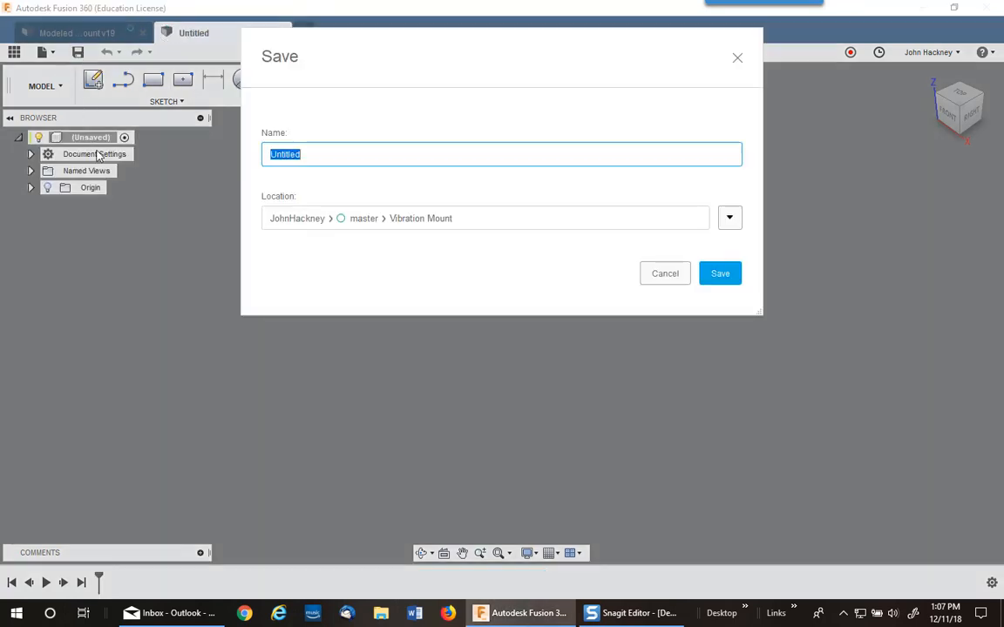
{"action": "type", "text": "Top Plate"}
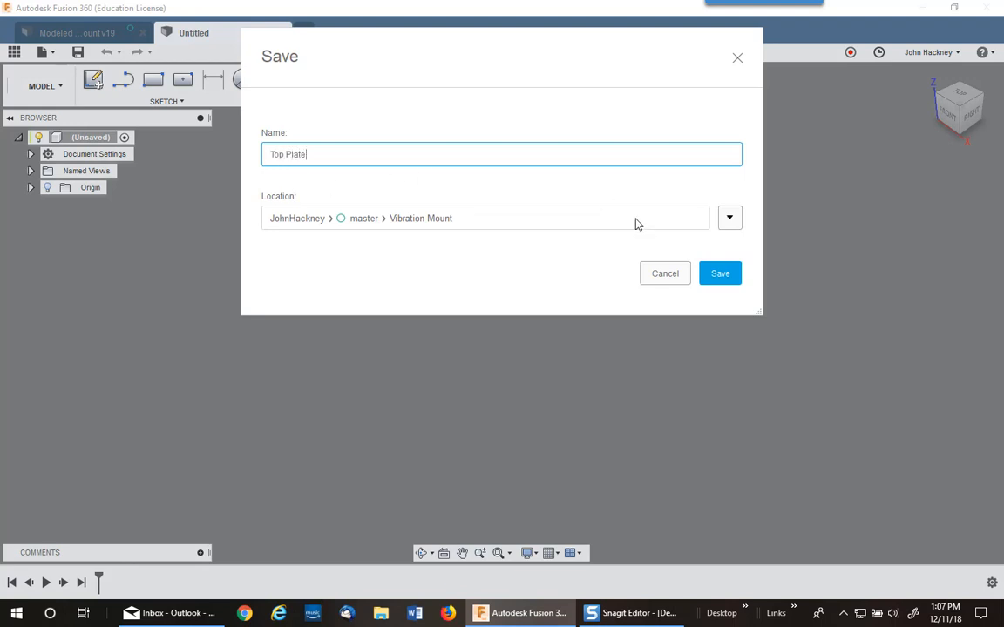
{"action": "left_click", "coordinate": [716, 278]}
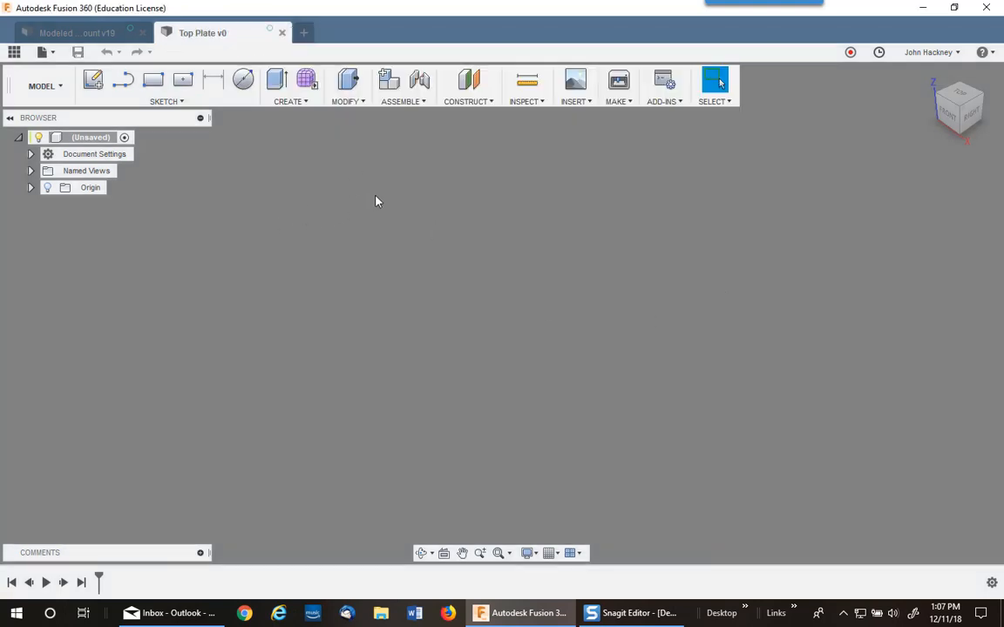
Derive the casting body from the Modeled Casting design into the Top Plate design
{"action": "left_click", "coordinate": [576, 102]}
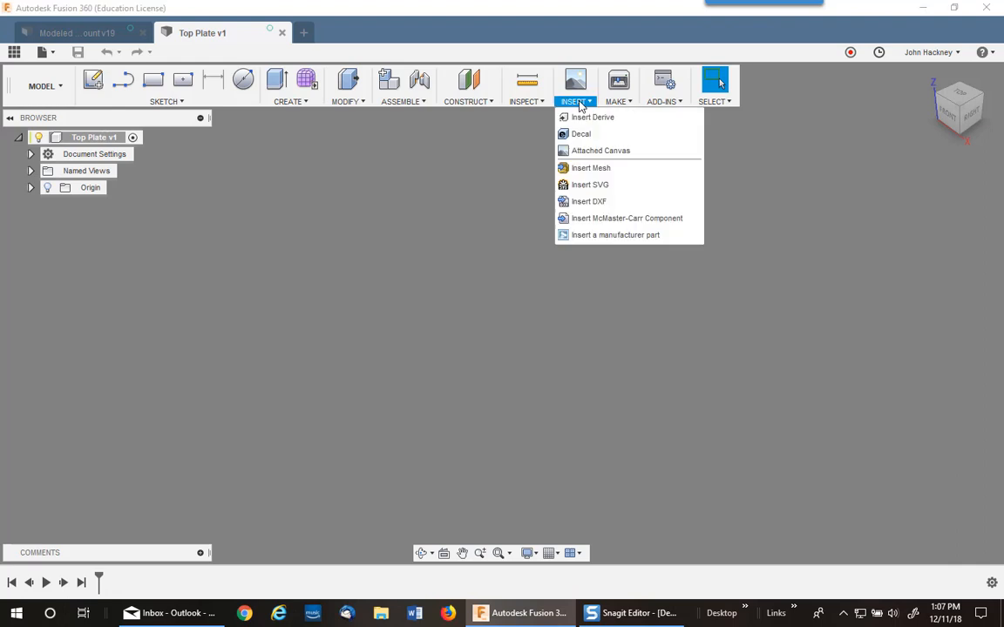
{"action": "left_click", "coordinate": [570, 116]}
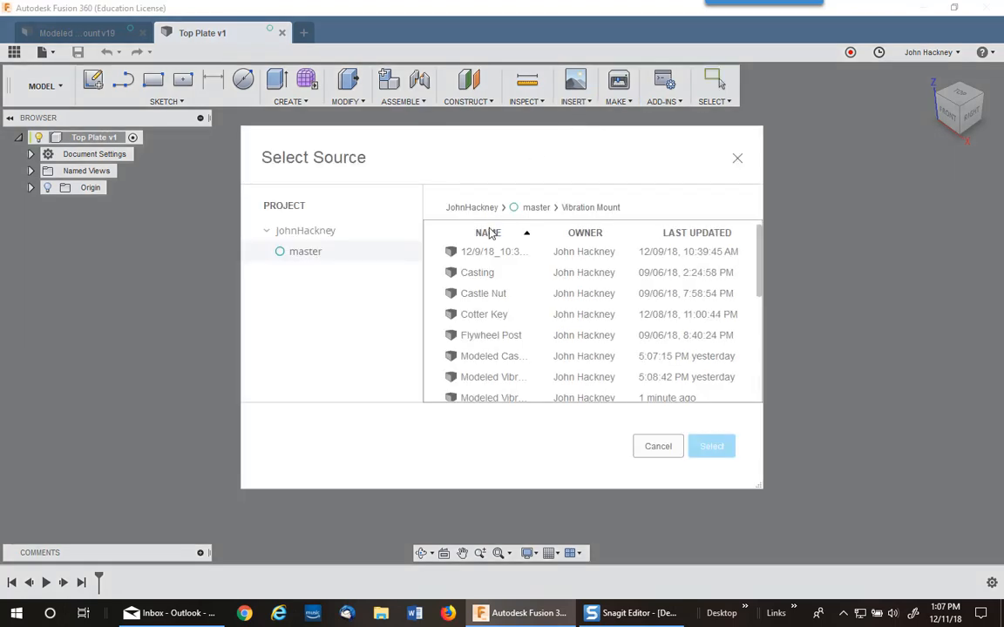
{"action": "left_click", "coordinate": [521, 359]}
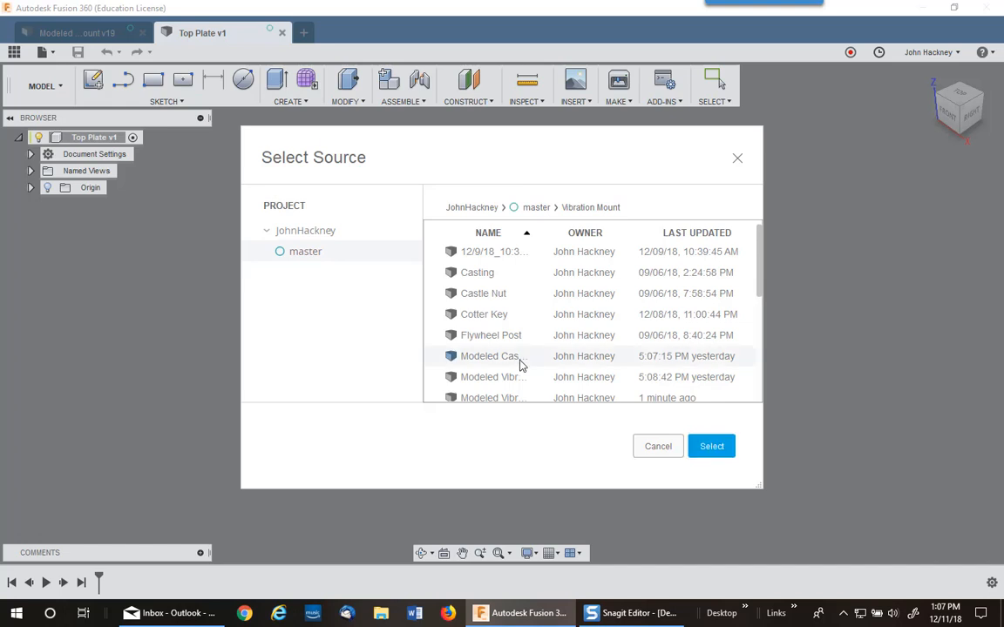
{"action": "left_click", "coordinate": [711, 446]}
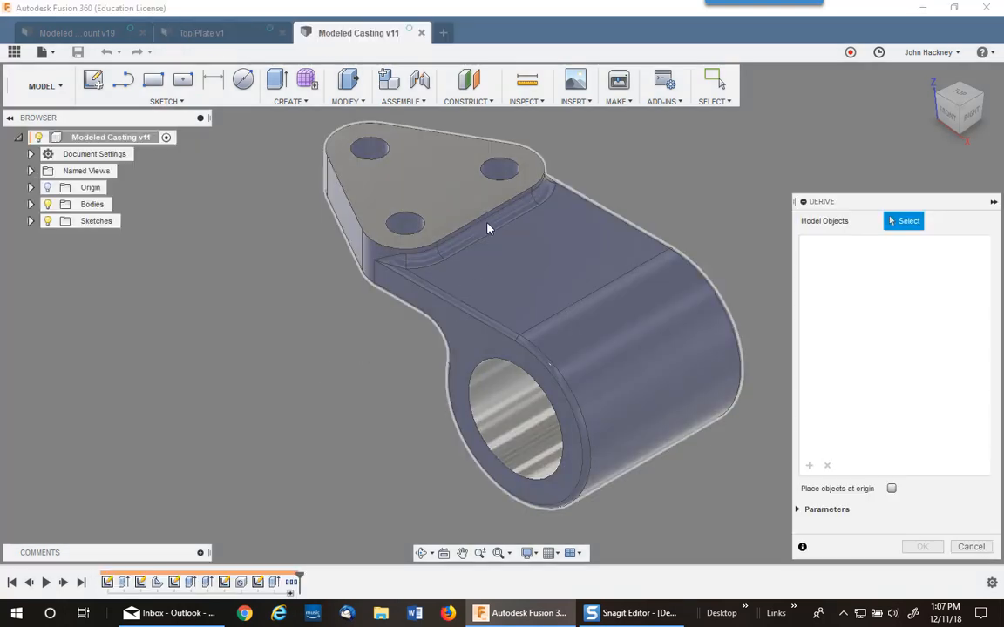
{"action": "left_click", "coordinate": [488, 229]}
{"action": "left_click", "coordinate": [486, 259]}
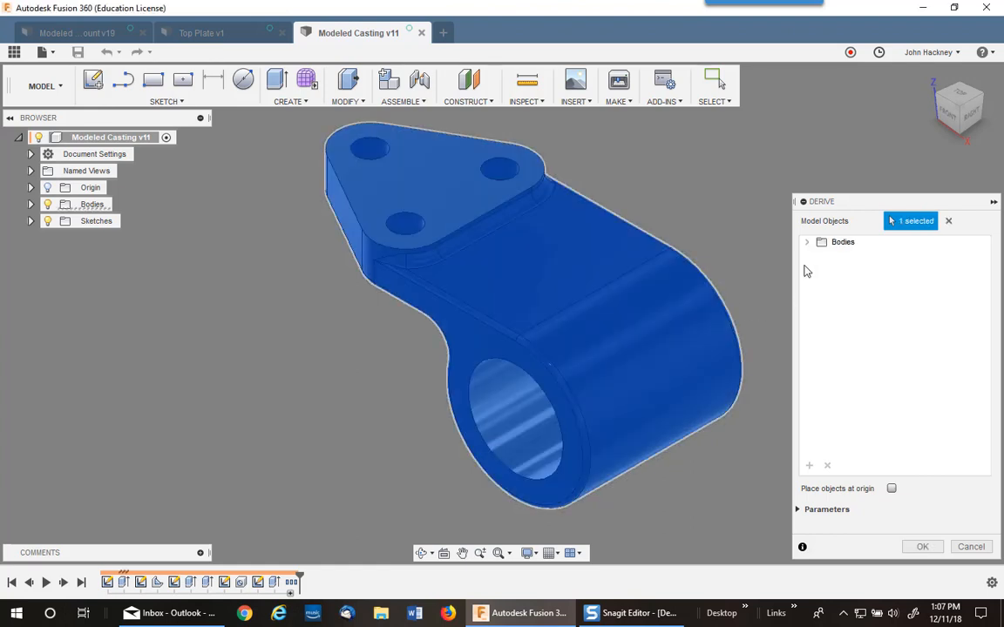
{"action": "left_click", "coordinate": [807, 243]}
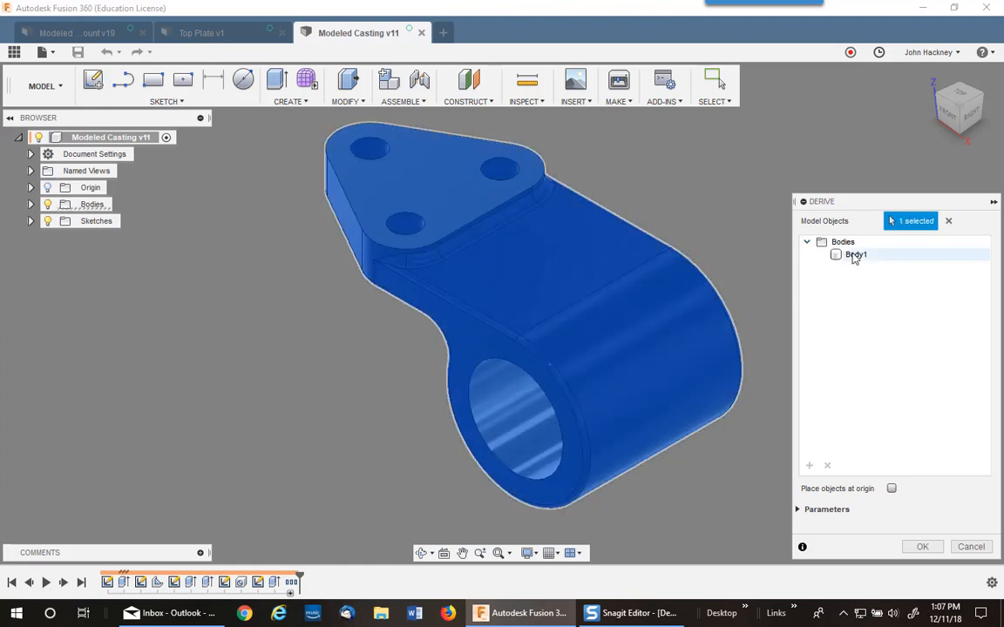
{"action": "left_click", "coordinate": [922, 545]}
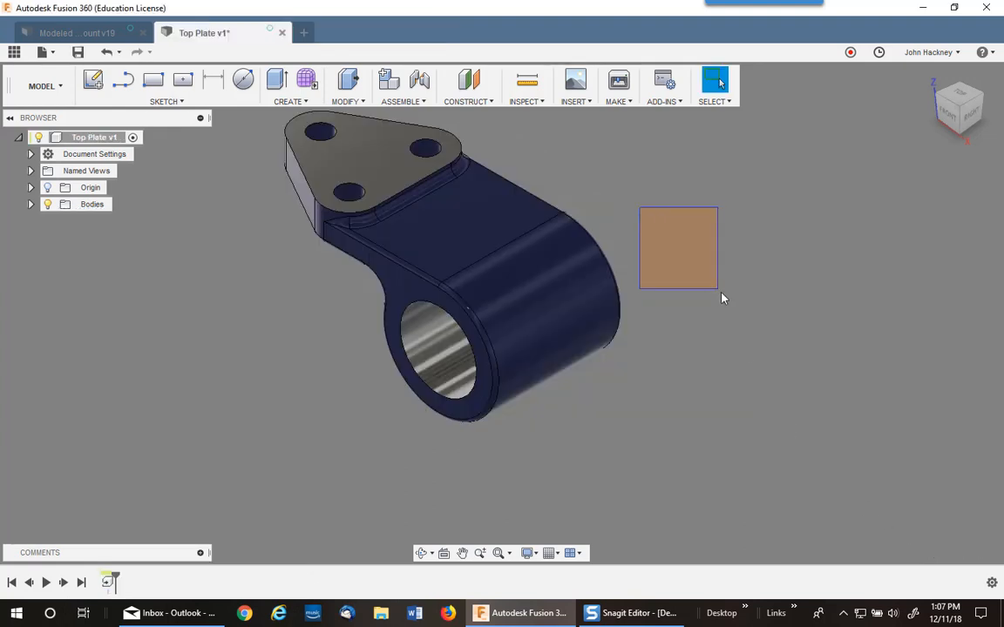
Sketch a 4 in by 4 in rectangle around the casting's triangular mounting face, on a new sketch placed on that face
{"action": "middle_click_drag", "start_coordinate": [640, 229], "coordinate": [728, 307]}
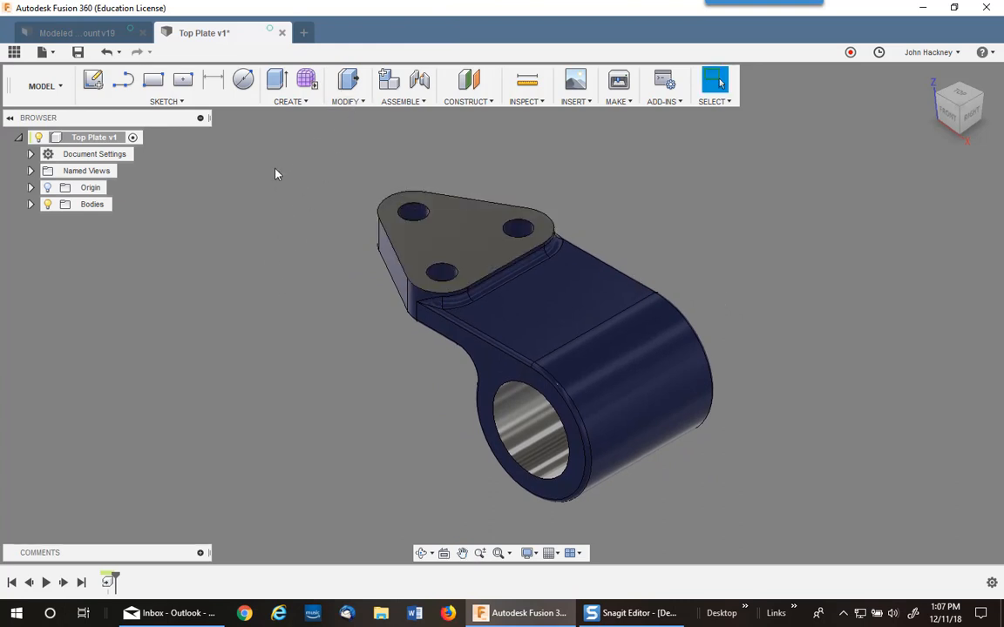
{"action": "left_click", "coordinate": [464, 242]}
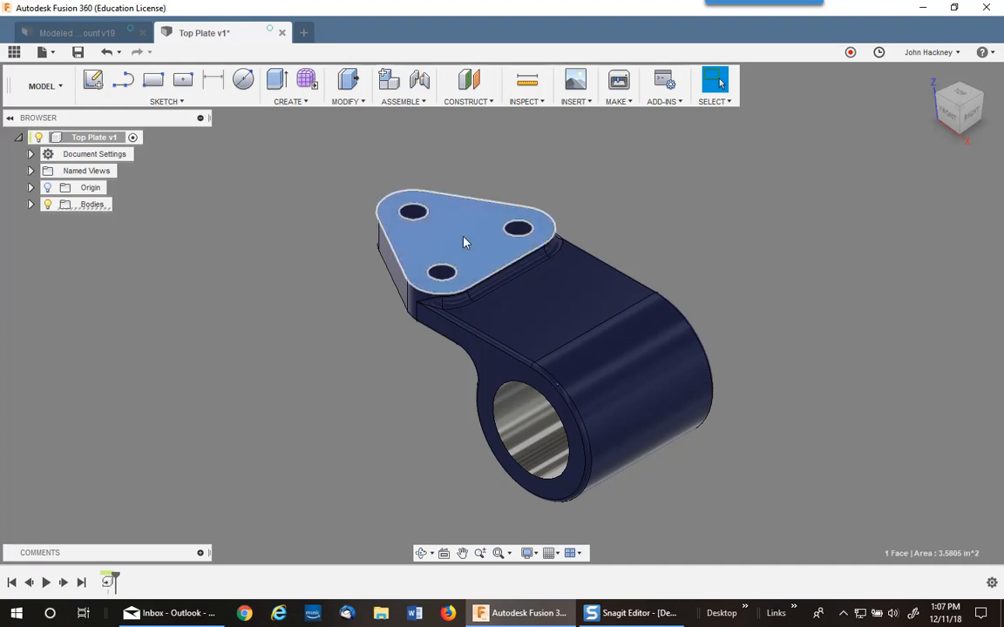
{"action": "right_click", "coordinate": [465, 243]}
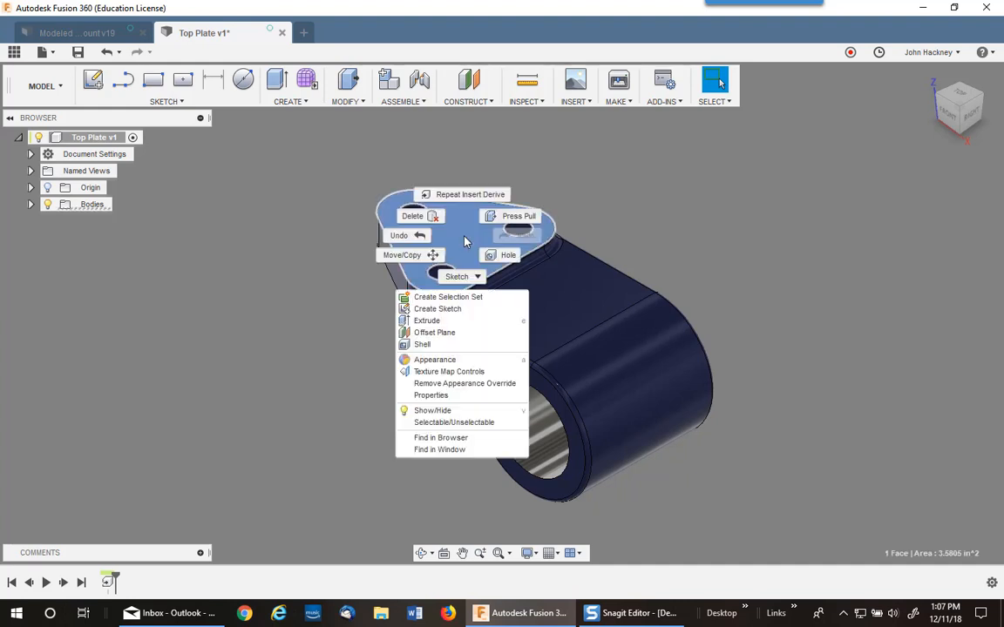
{"action": "left_click", "coordinate": [449, 310]}
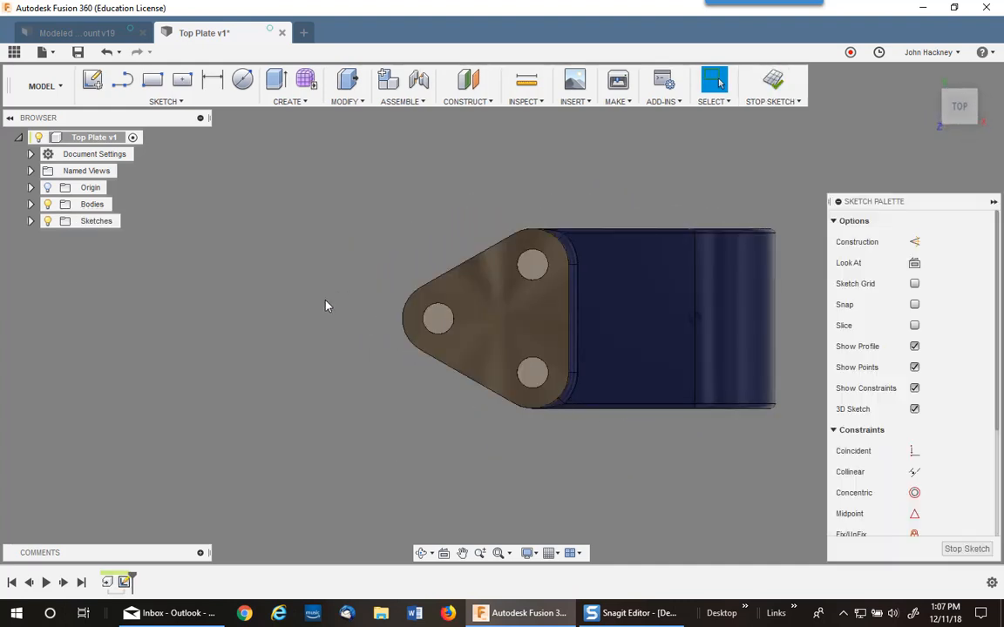
{"action": "left_click", "coordinate": [153, 79]}
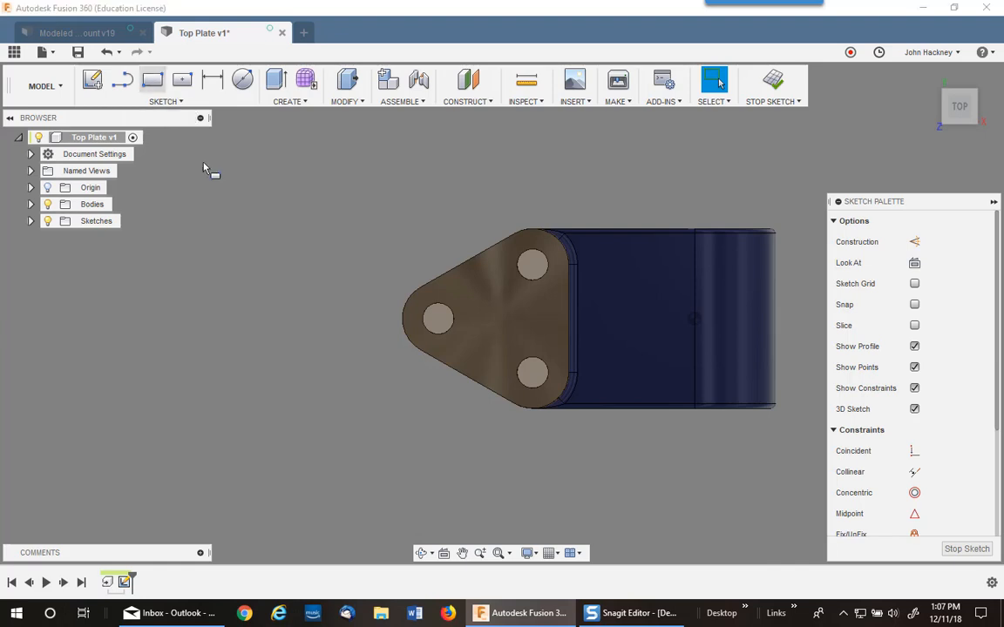
{"action": "left_click", "coordinate": [312, 172]}
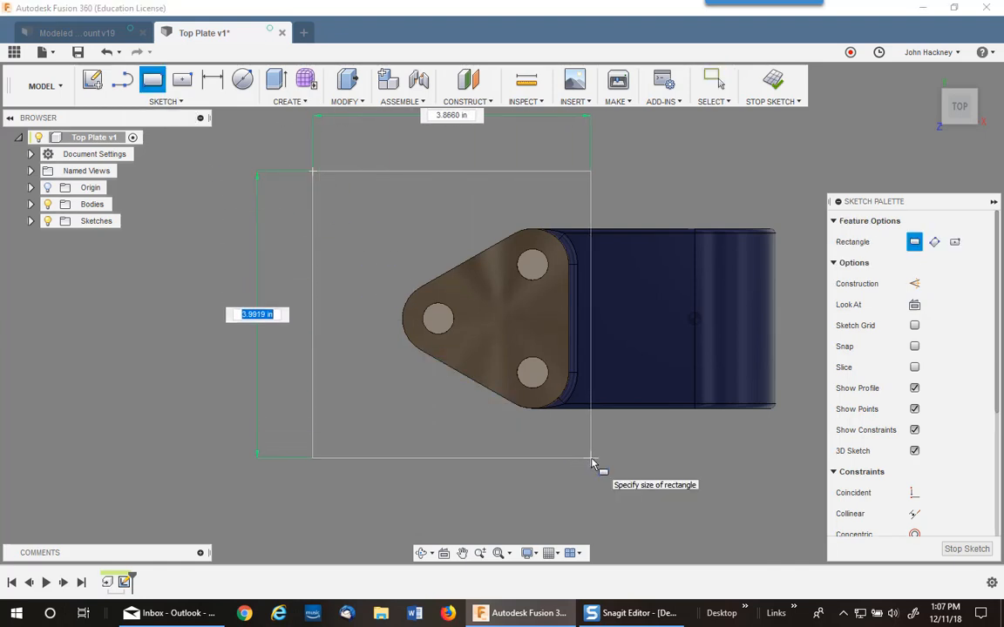
{"action": "type", "text": "6"}
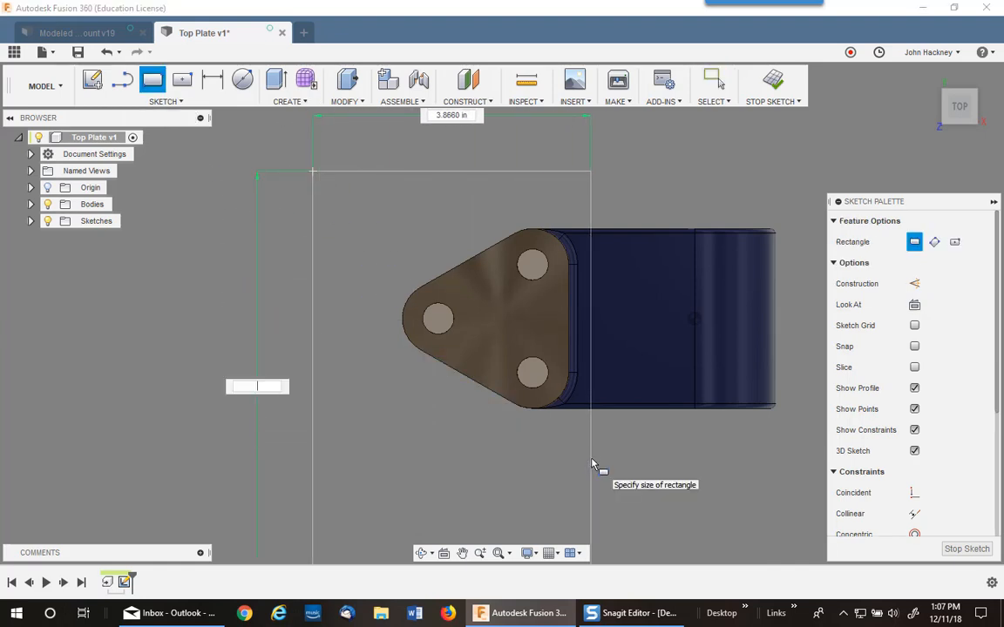
{"action": "type", "text": "4"}
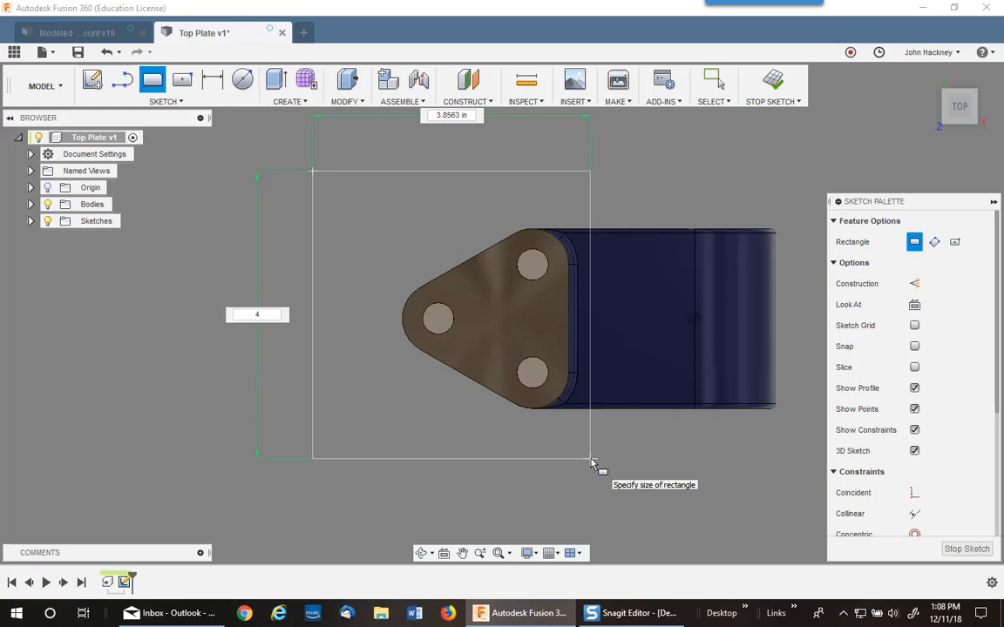
{"action": "key", "text": "Tab"}
{"action": "type", "text": "4"}
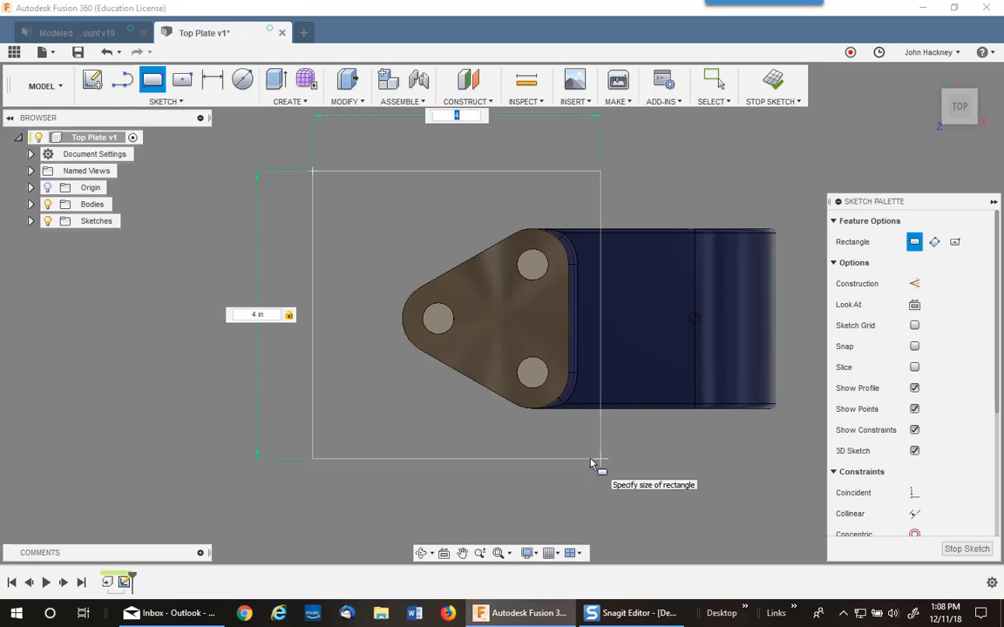
{"action": "key", "text": "Return"}
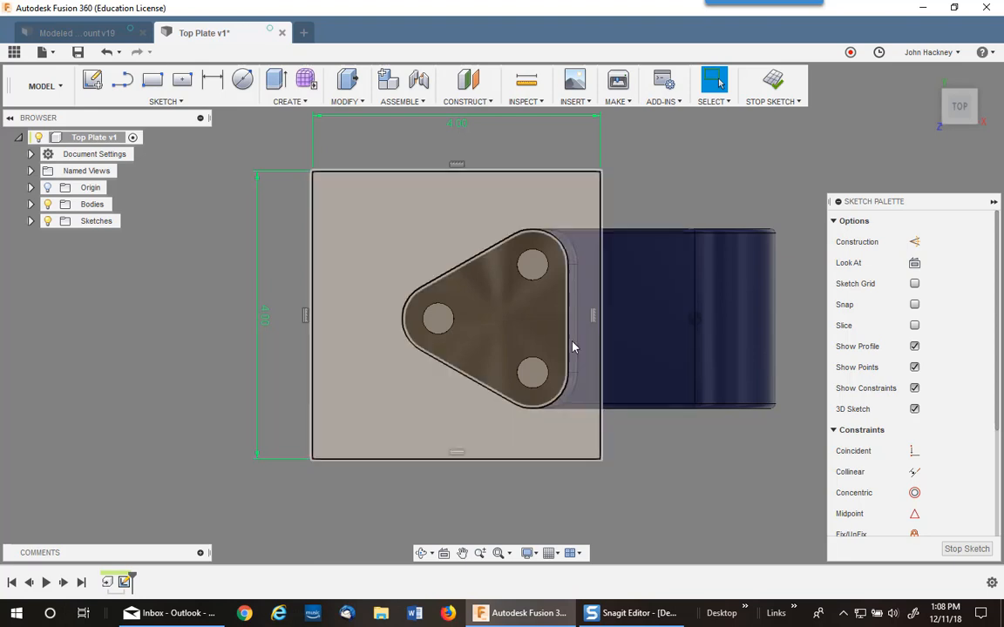
Make the midpoint of the rectangle's edge nearest the bore coincident with the midpoint of the mounting face's straight edge, and finish the sketch
{"action": "left_click", "coordinate": [913, 452]}
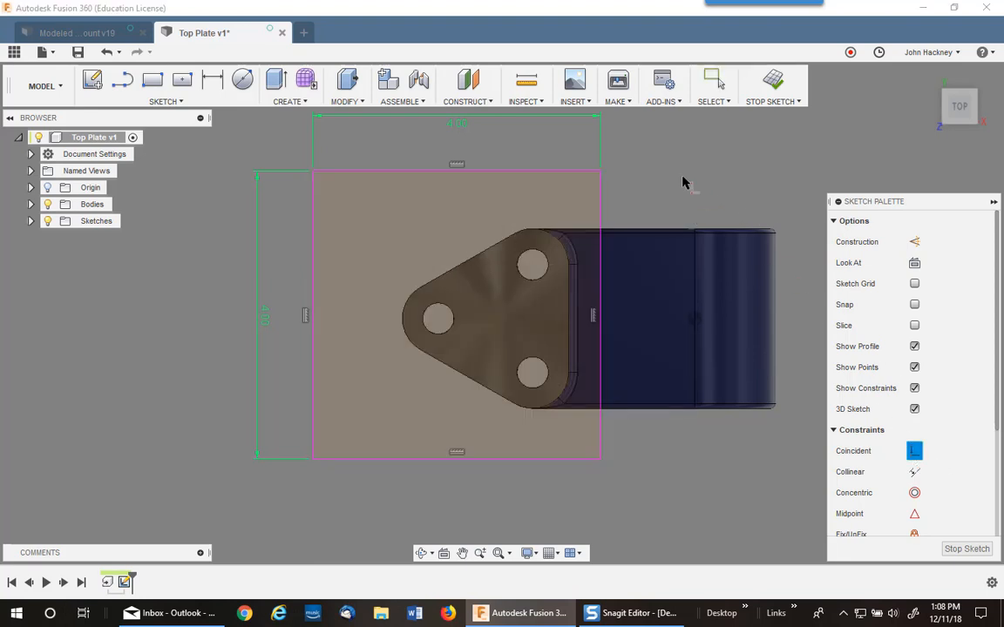
{"action": "left_click", "coordinate": [604, 318]}
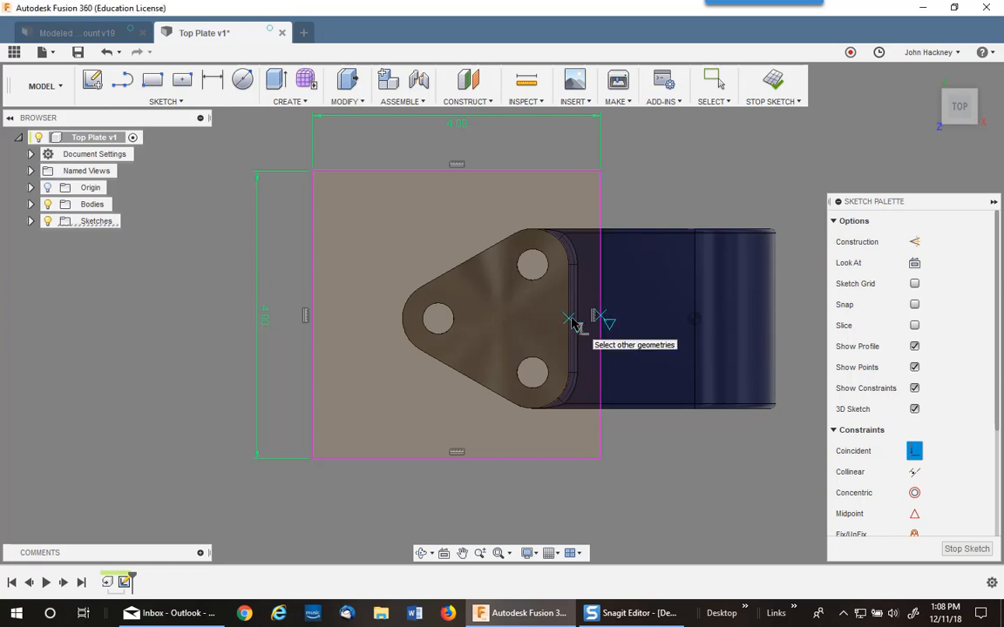
{"action": "left_click", "coordinate": [571, 319]}
{"action": "left_click", "coordinate": [773, 80]}
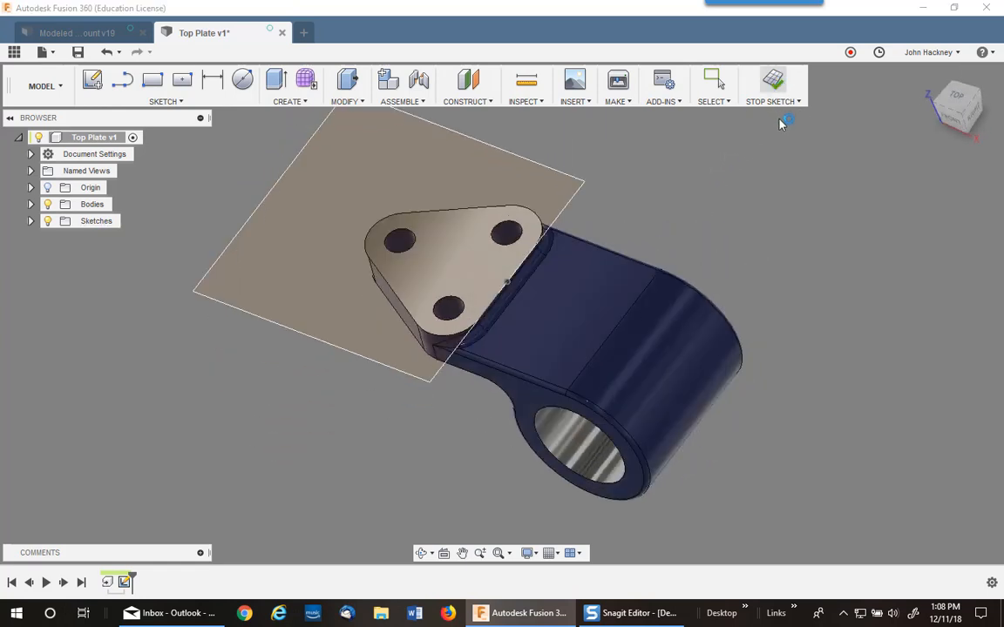
Extrude the whole square, including the triangular and three hole regions, 0.5 in upward from the mounting face as a new body
{"action": "middle_click_drag", "start_coordinate": [716, 180], "coordinate": [794, 258]}
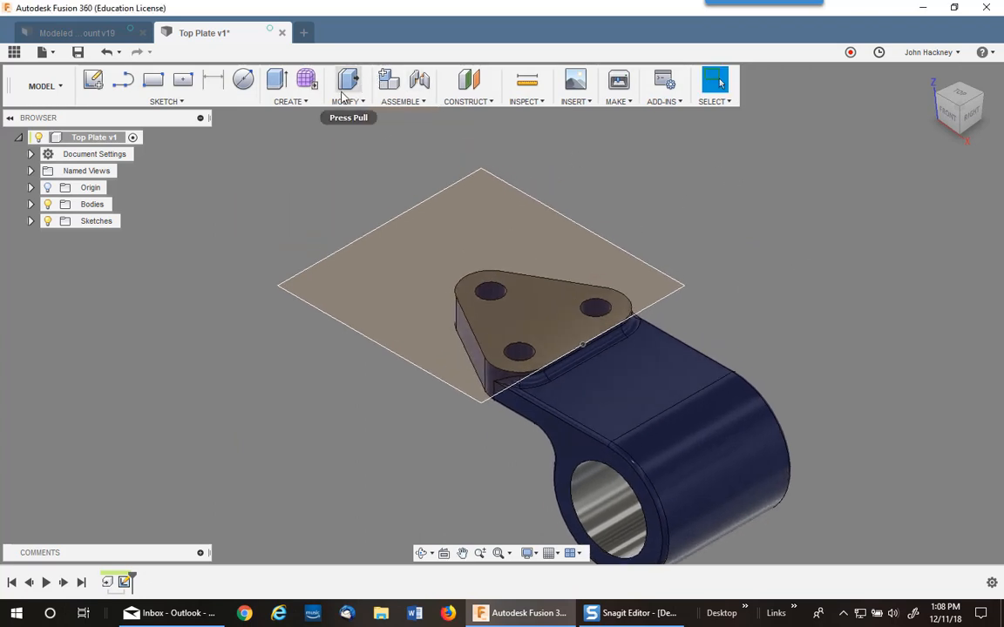
{"action": "left_click", "coordinate": [277, 80]}
{"action": "left_click", "coordinate": [453, 285]}
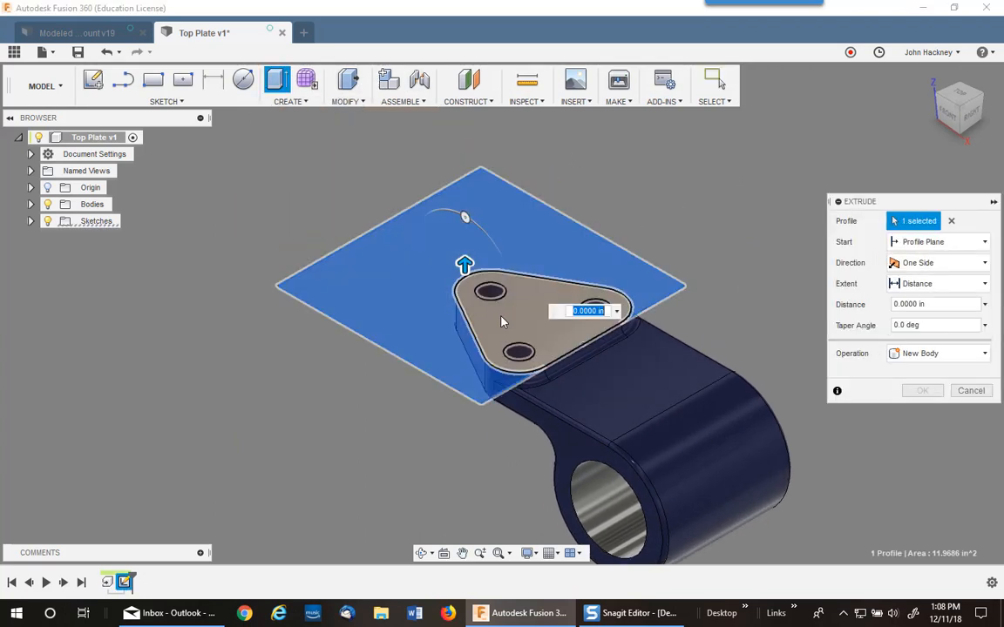
{"action": "left_click", "coordinate": [488, 293]}
{"action": "left_click", "coordinate": [495, 296]}
{"action": "left_click", "coordinate": [599, 312]}
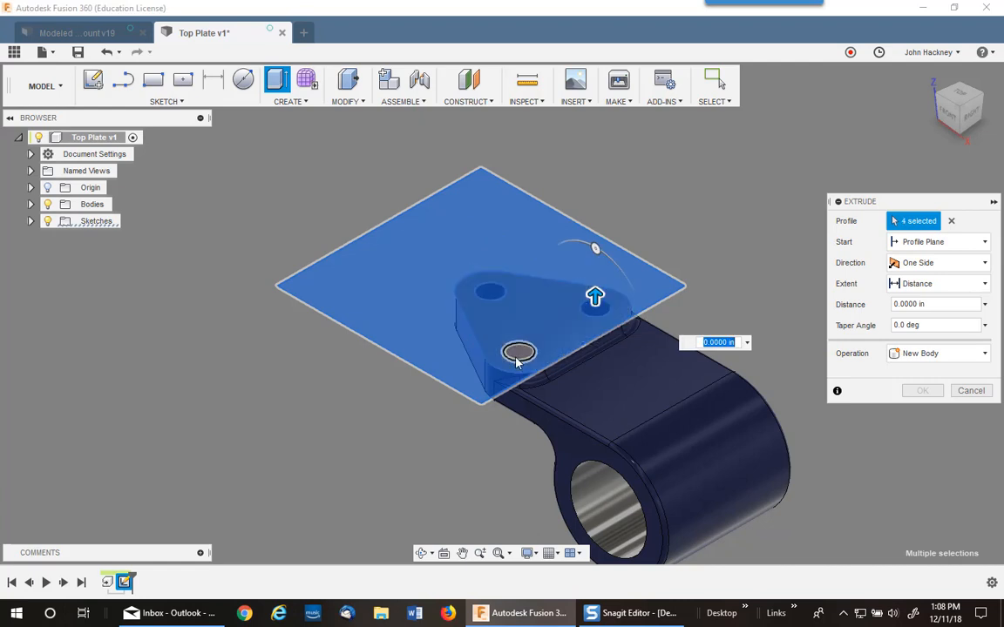
{"action": "left_click", "coordinate": [519, 356]}
{"action": "left_click", "coordinate": [535, 338]}
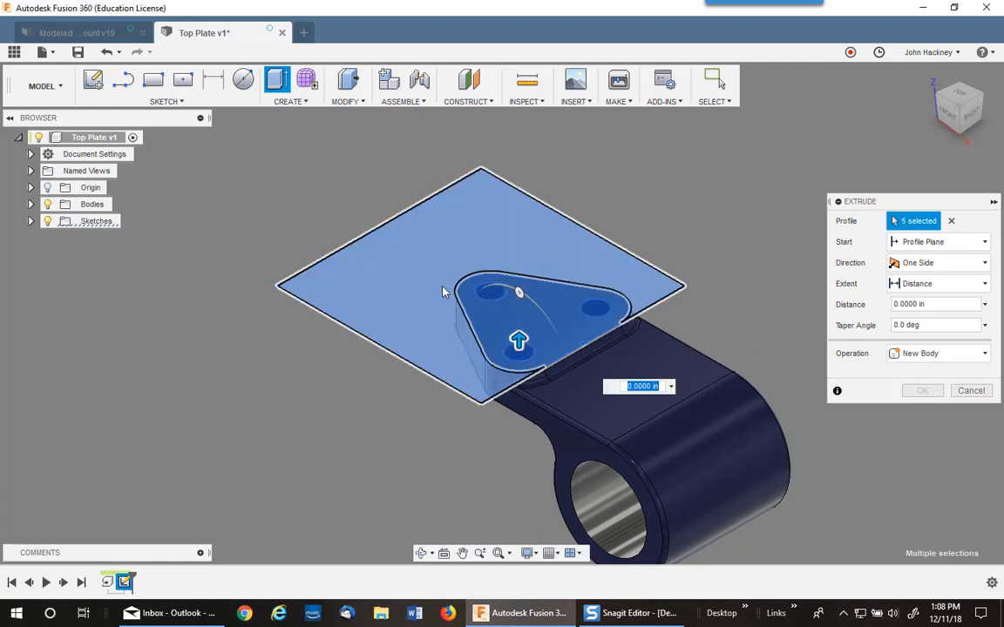
{"action": "left_click_drag", "start_coordinate": [518, 338], "coordinate": [519, 311]}
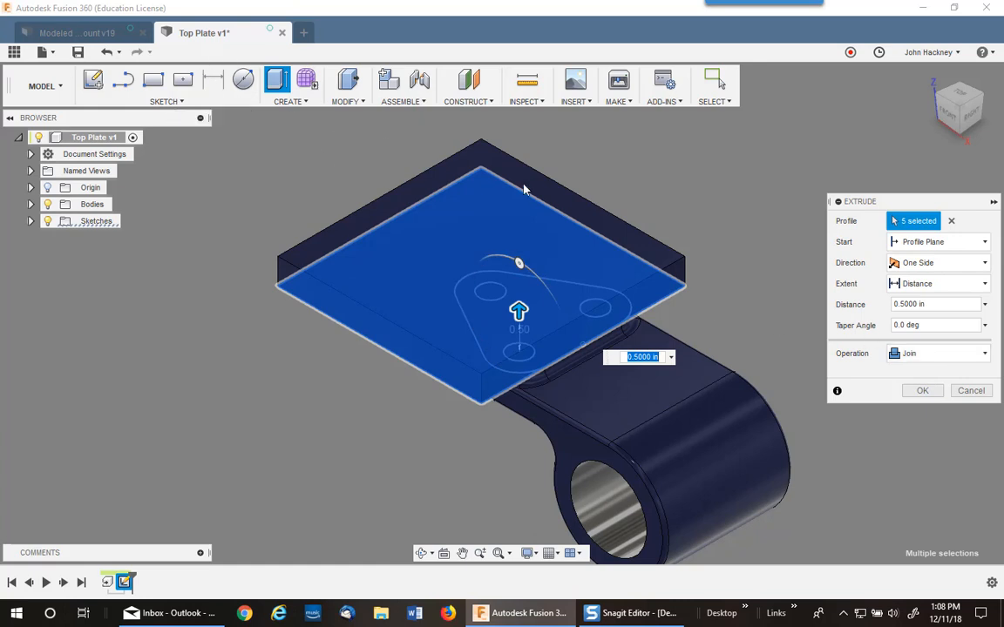
{"action": "left_click", "coordinate": [936, 353]}
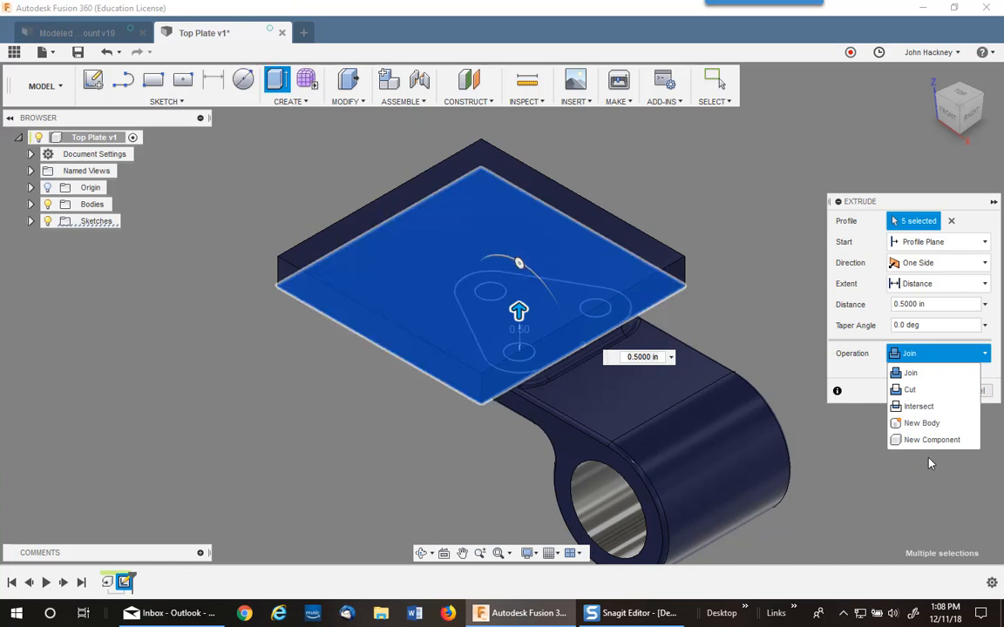
{"action": "left_click", "coordinate": [920, 423]}
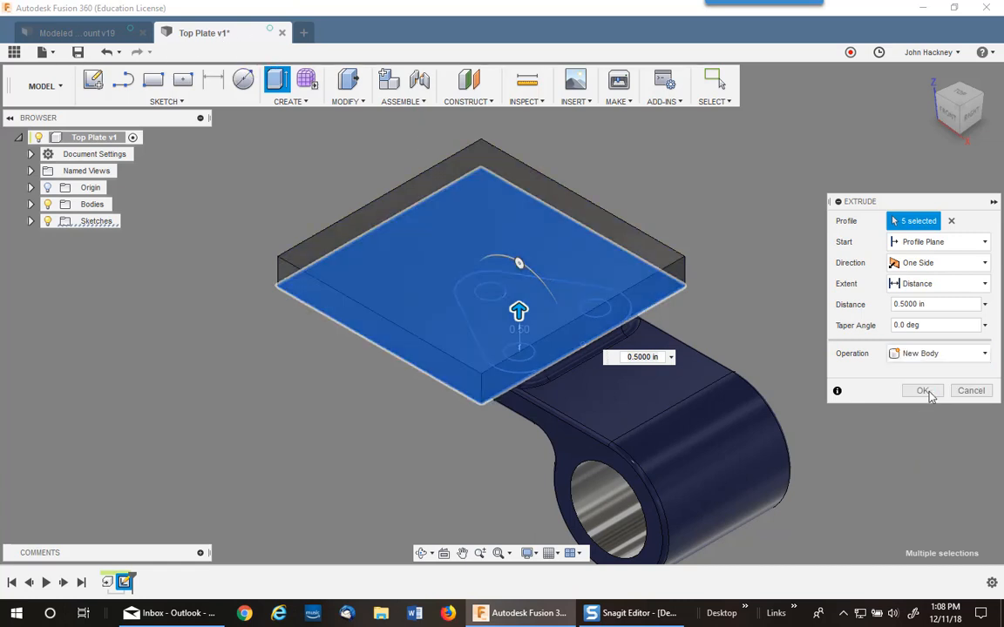
{"action": "left_click", "coordinate": [923, 390]}
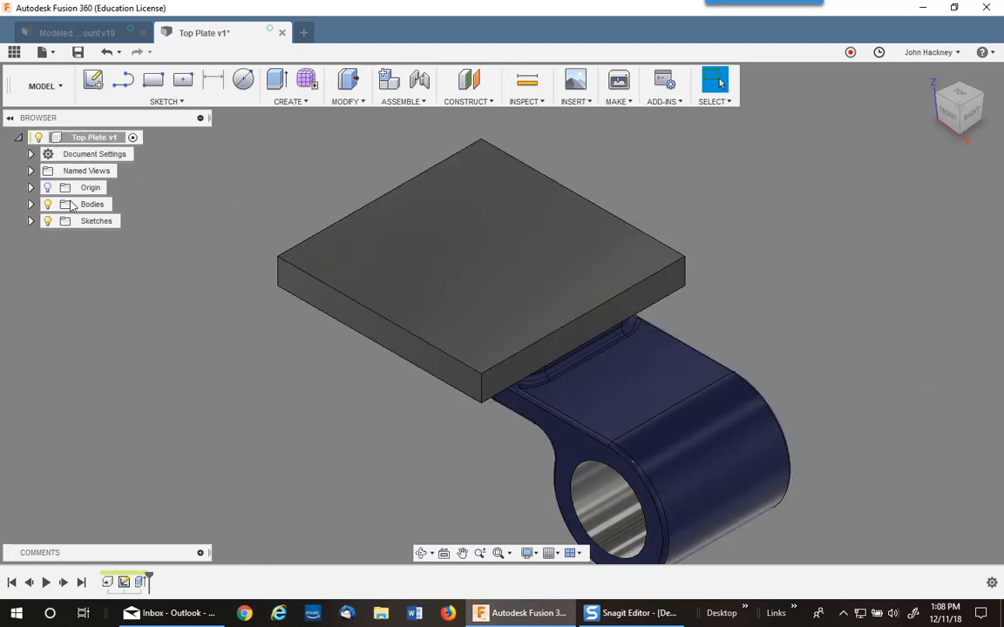
Create a sketch on the plate's upper face and project the edges of the casting's three mounting holes into it
{"action": "left_click", "coordinate": [467, 271]}
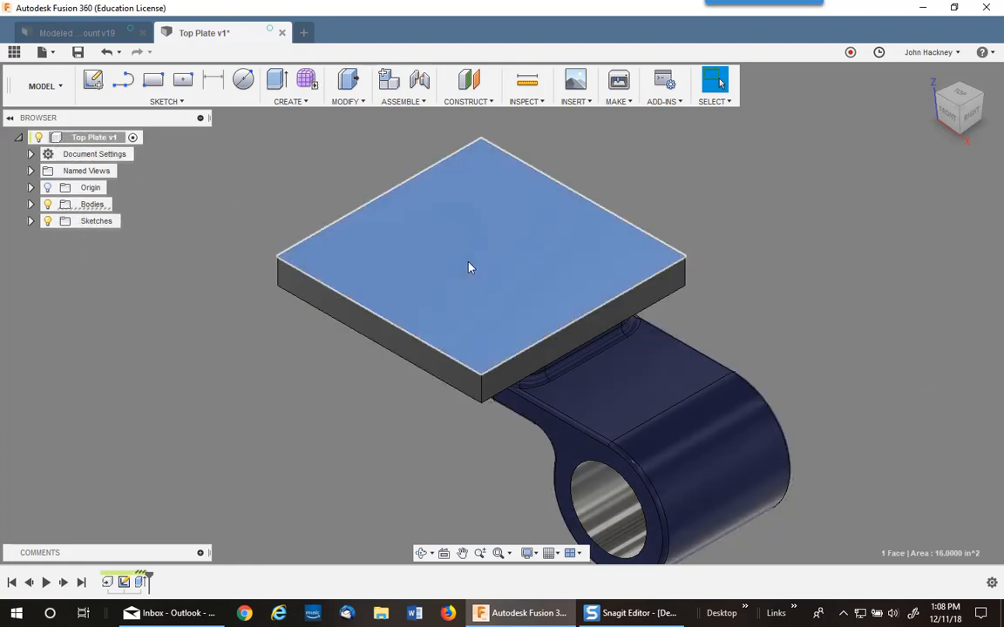
{"action": "right_click", "coordinate": [462, 257]}
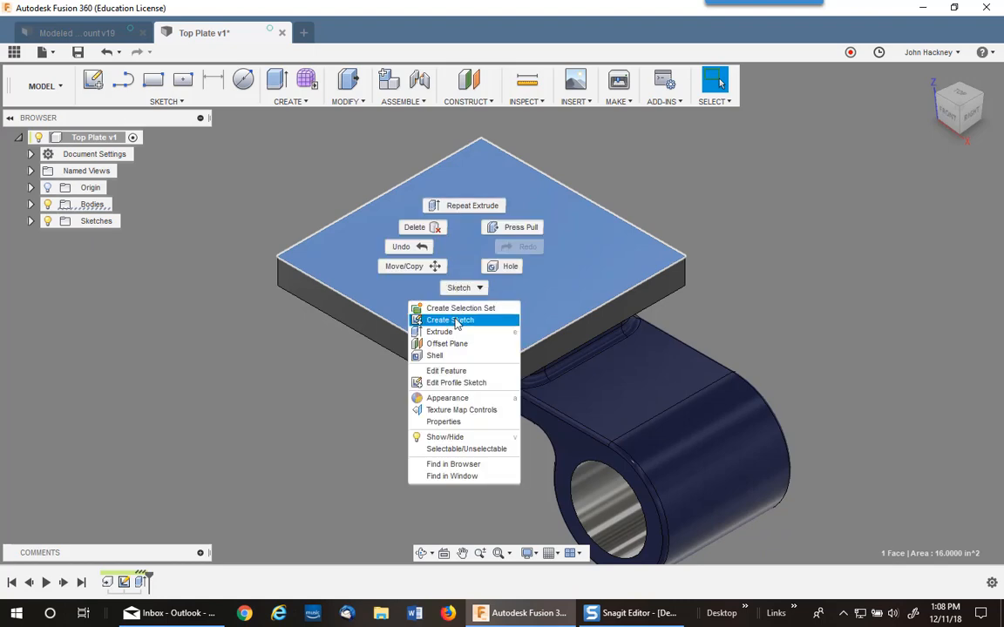
{"action": "left_click", "coordinate": [455, 320]}
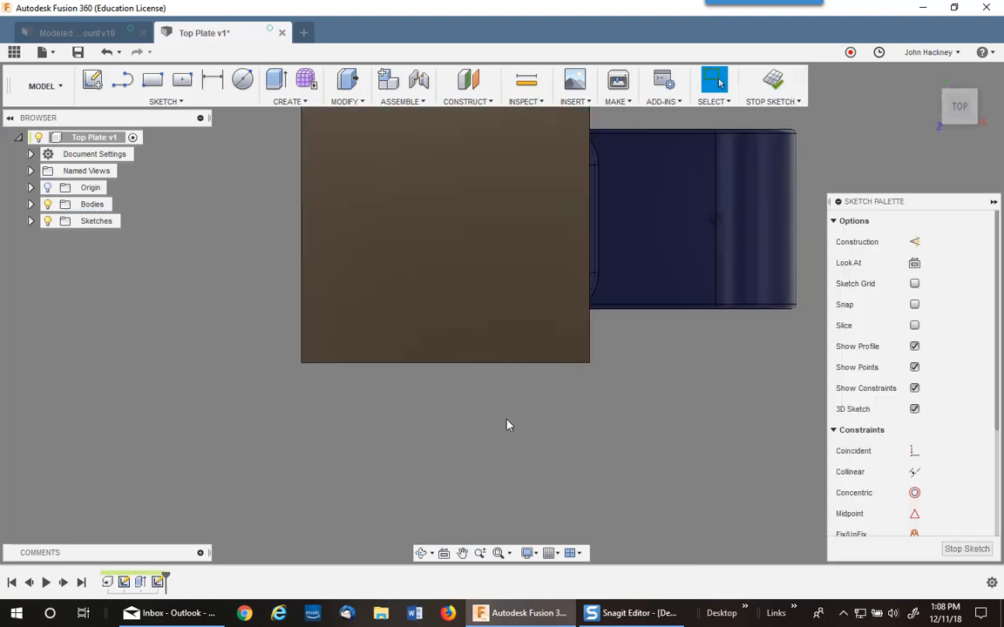
{"action": "middle_click_drag", "start_coordinate": [511, 428], "coordinate": [522, 258], "text": "shift"}
{"action": "key", "text": "p"}
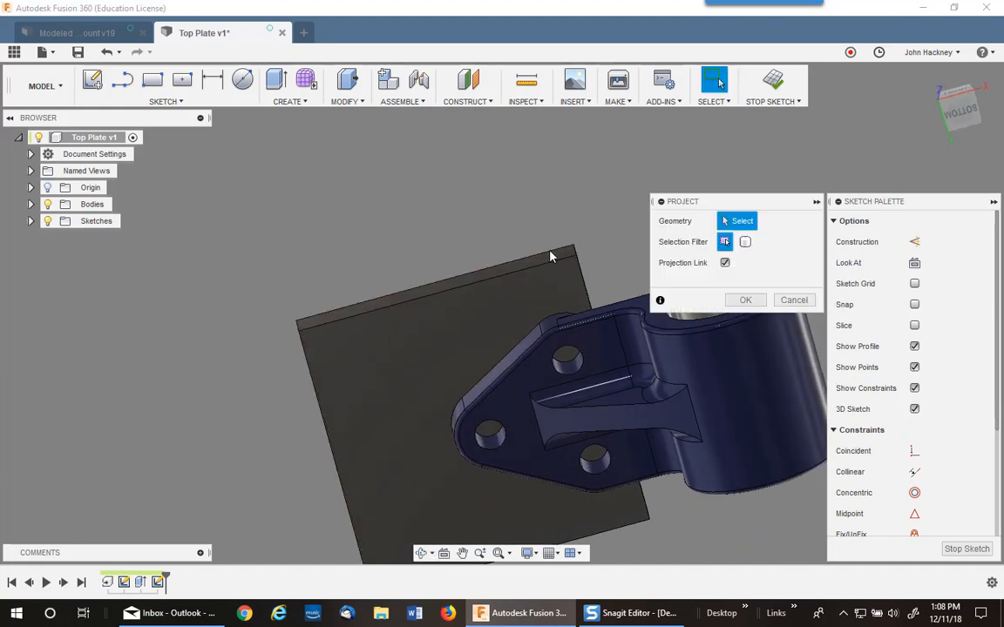
{"action": "left_click", "coordinate": [567, 348]}
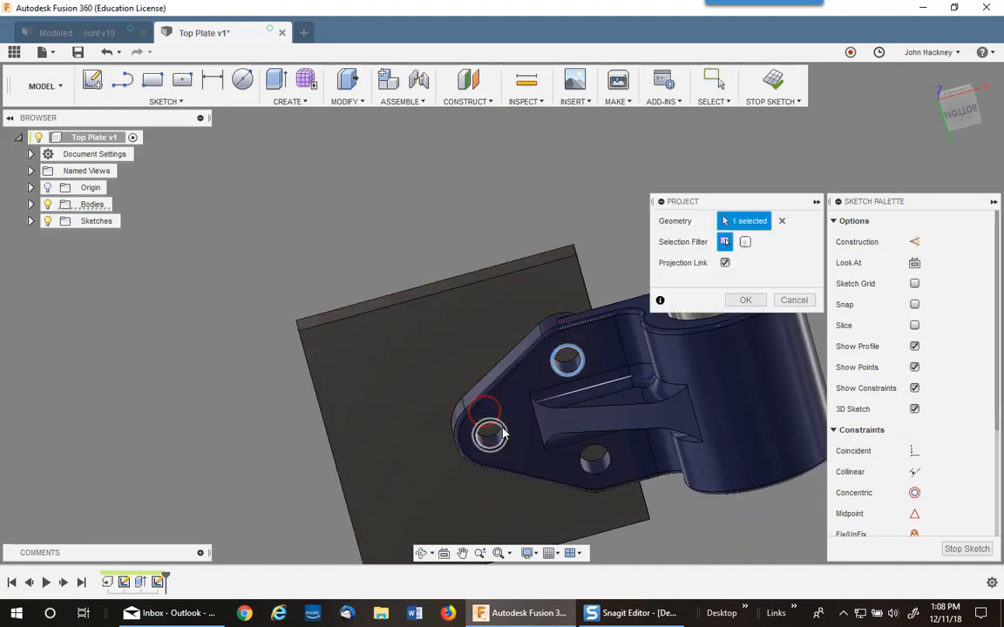
{"action": "left_click", "coordinate": [485, 429]}
{"action": "left_click", "coordinate": [596, 475]}
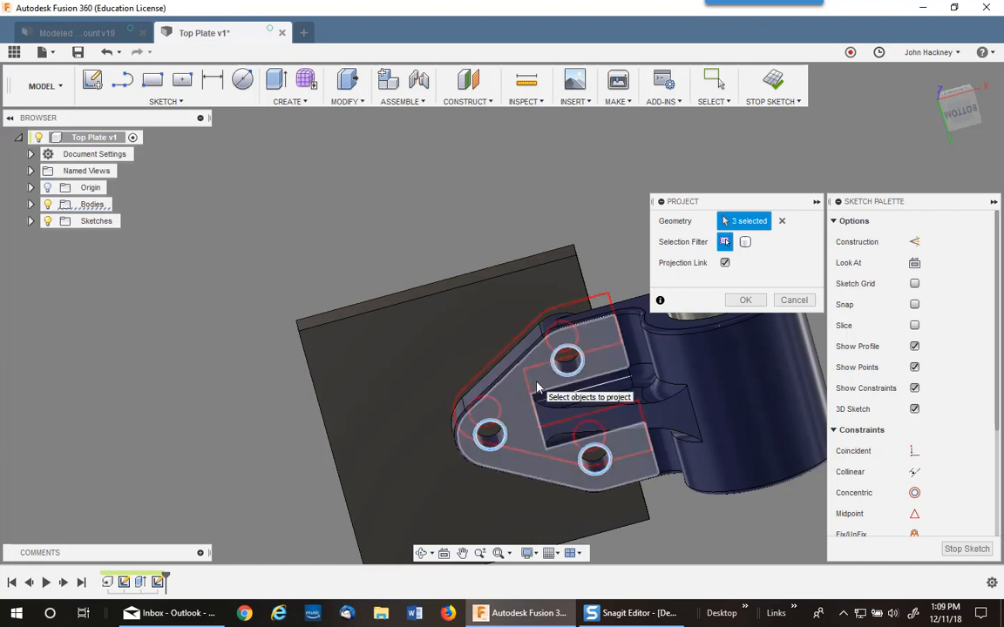
{"action": "left_click", "coordinate": [745, 301]}
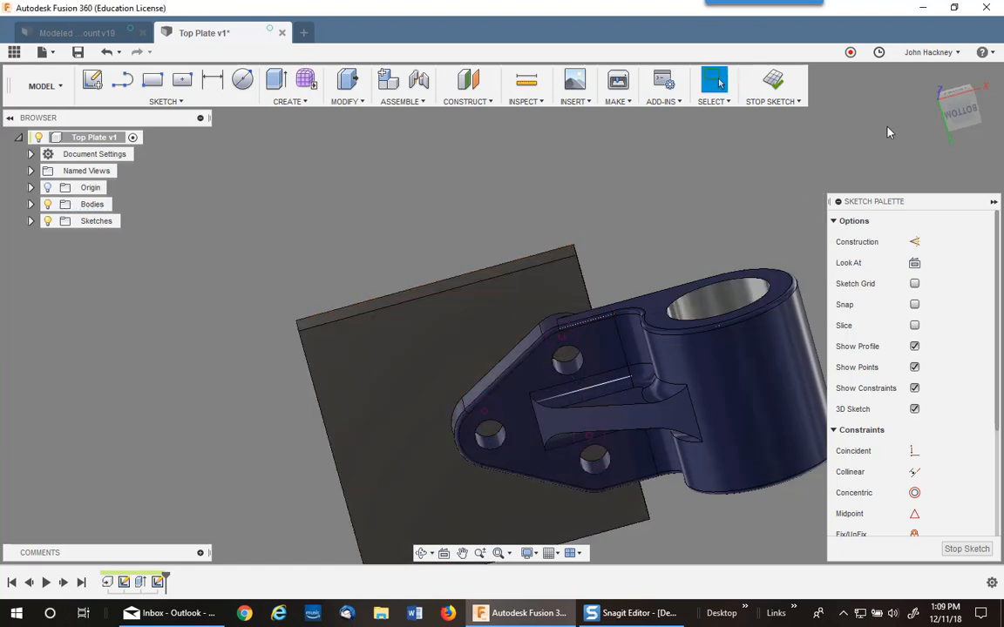
Start a Hole feature placed from multiple sketch points, using the centres of the three projected circles on the plate
{"action": "left_click", "coordinate": [929, 76]}
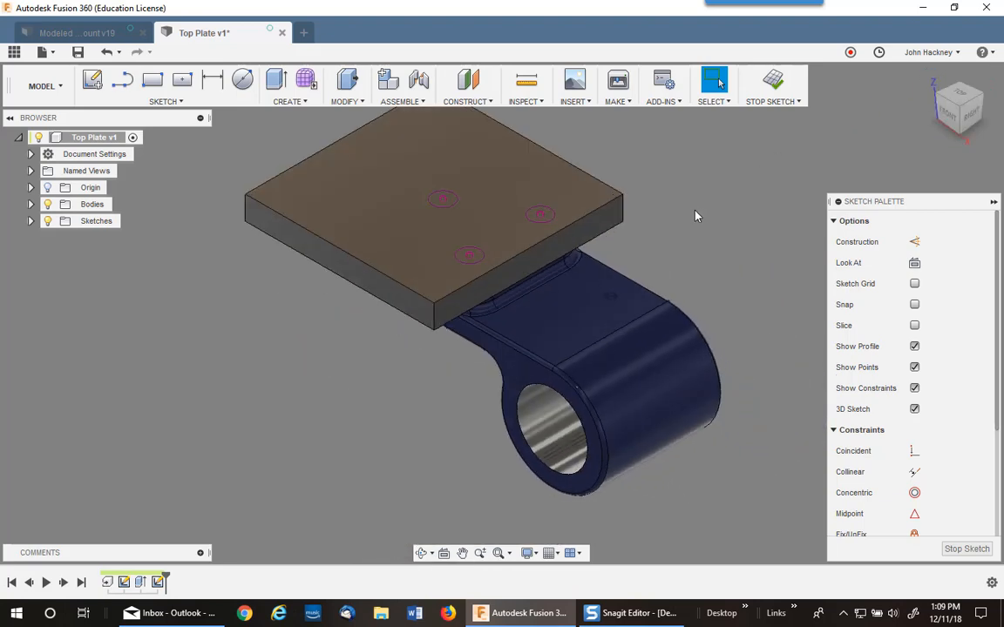
{"action": "left_click", "coordinate": [296, 101]}
{"action": "left_click", "coordinate": [277, 256]}
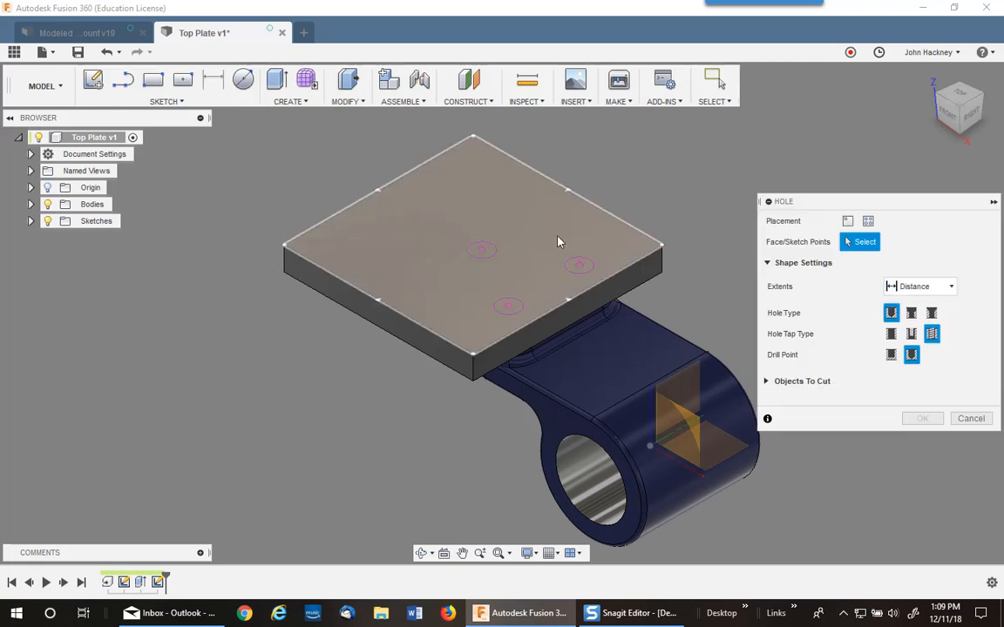
{"action": "left_click", "coordinate": [869, 221]}
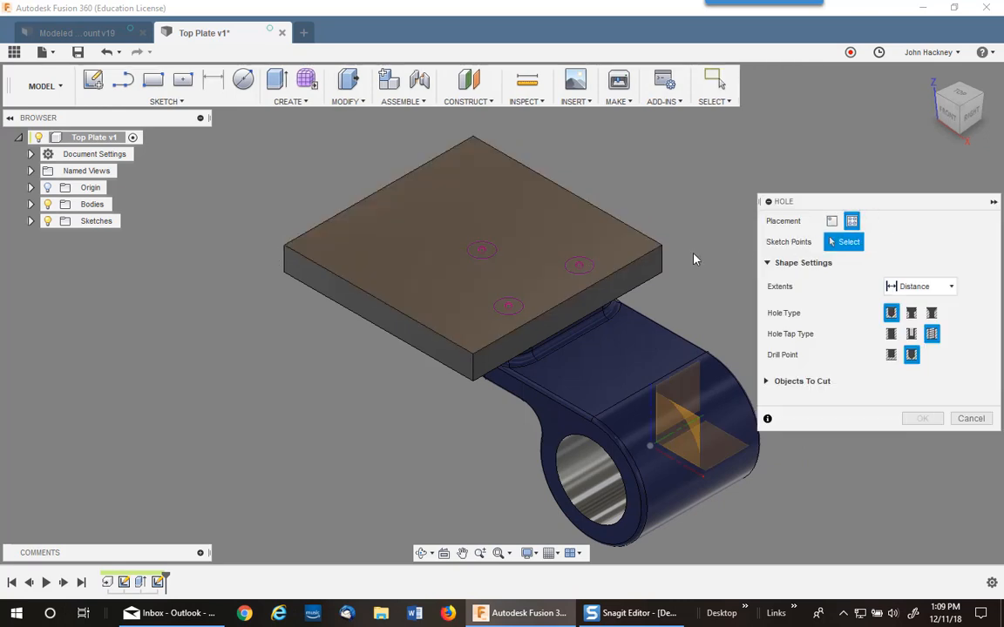
{"action": "left_click", "coordinate": [579, 265]}
{"action": "left_click", "coordinate": [481, 251]}
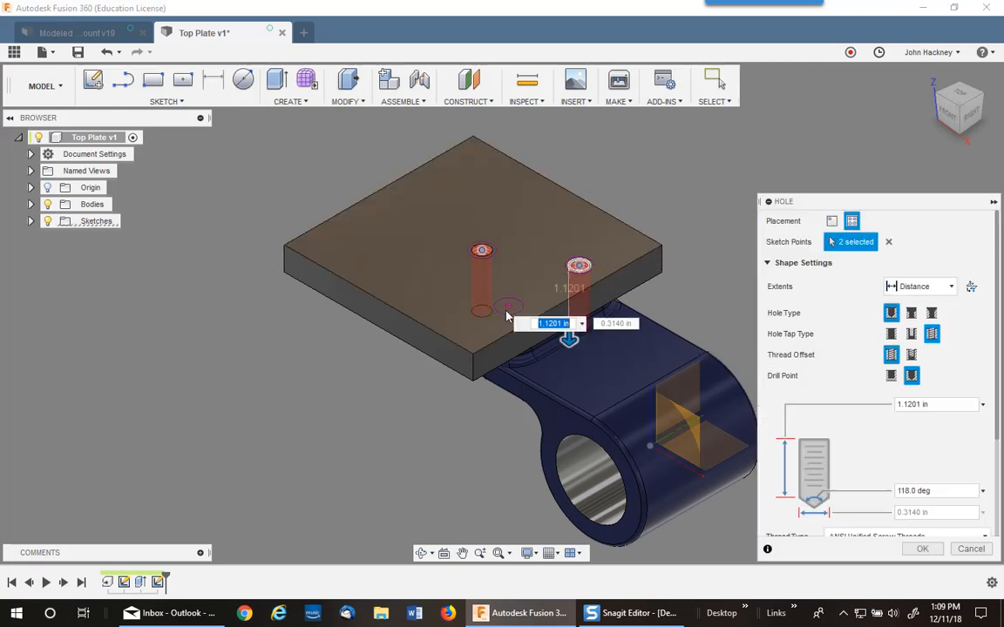
{"action": "left_click", "coordinate": [508, 306]}
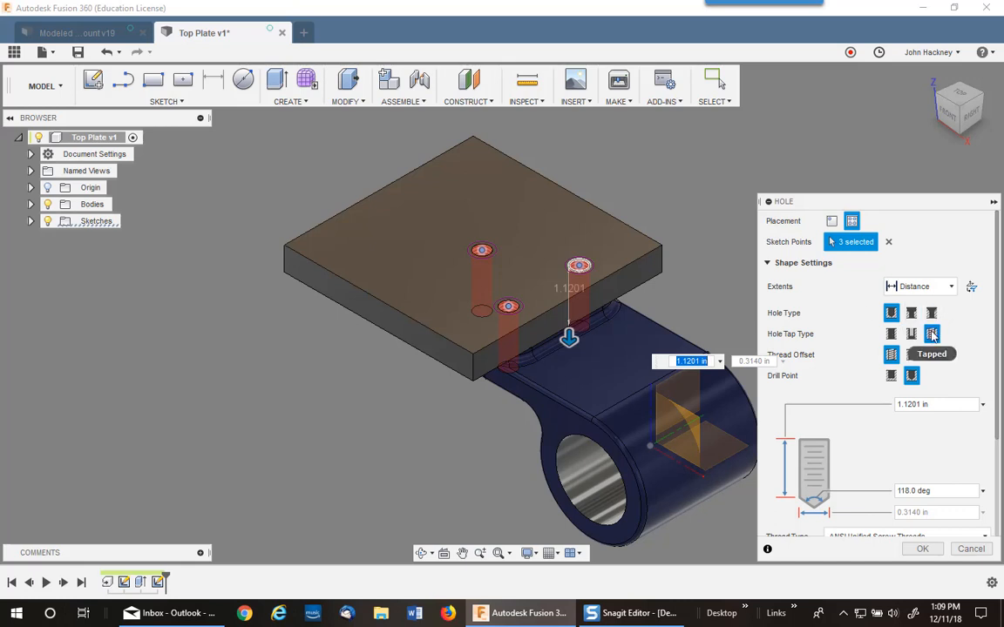
Set the hole extents to All and create the three tapped 3/8-16 UNC holes through the plate
{"action": "scroll", "coordinate": [898, 392], "scroll_direction": "down", "scroll_amount": 1}
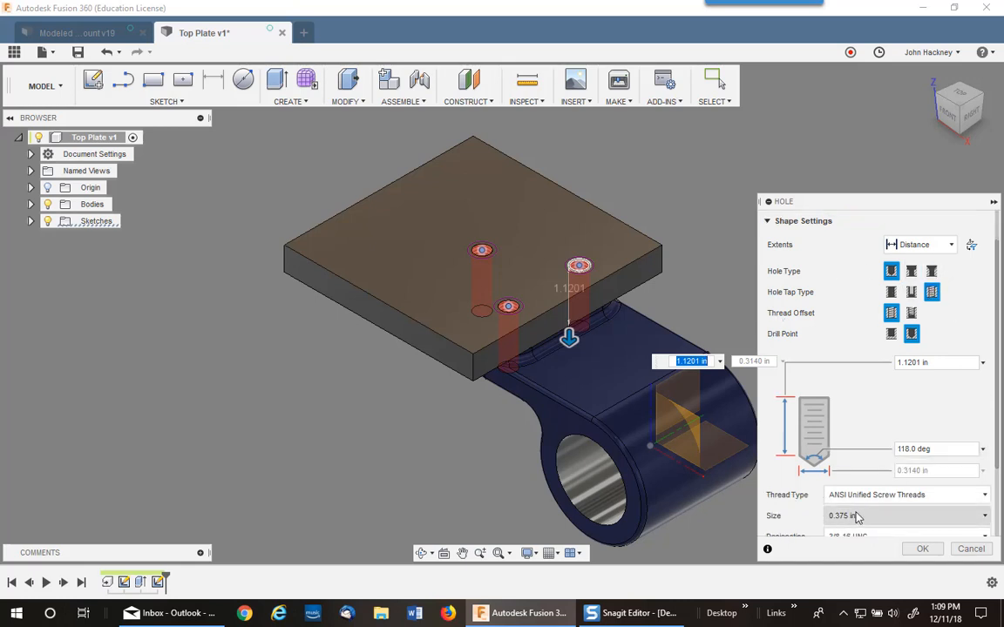
{"action": "scroll", "coordinate": [859, 253], "scroll_direction": "up", "scroll_amount": 1}
{"action": "left_click", "coordinate": [951, 290]}
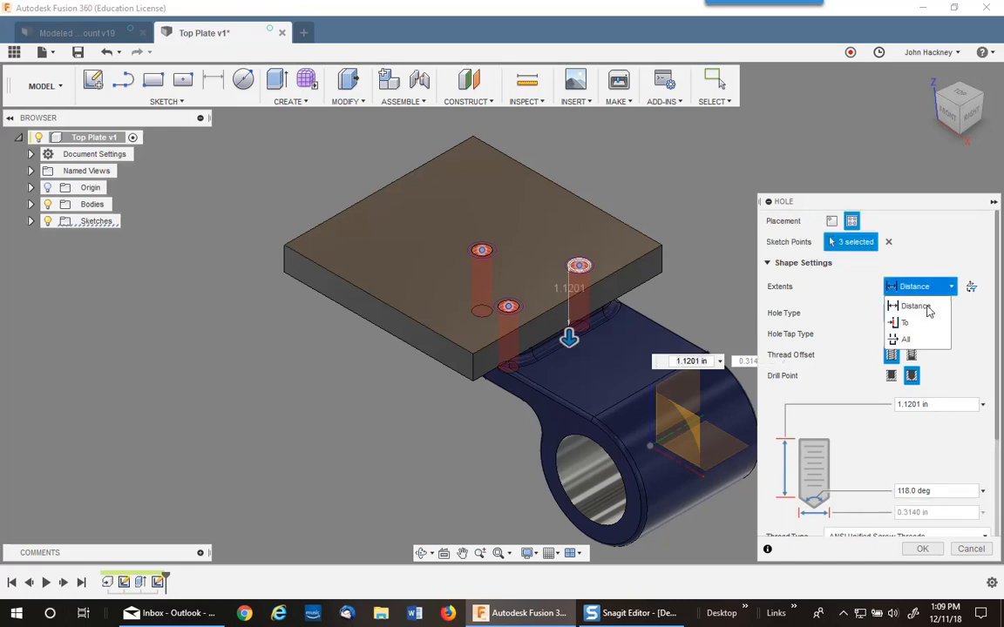
{"action": "left_click", "coordinate": [912, 340]}
{"action": "scroll", "coordinate": [913, 341], "scroll_direction": "down", "scroll_amount": 4}
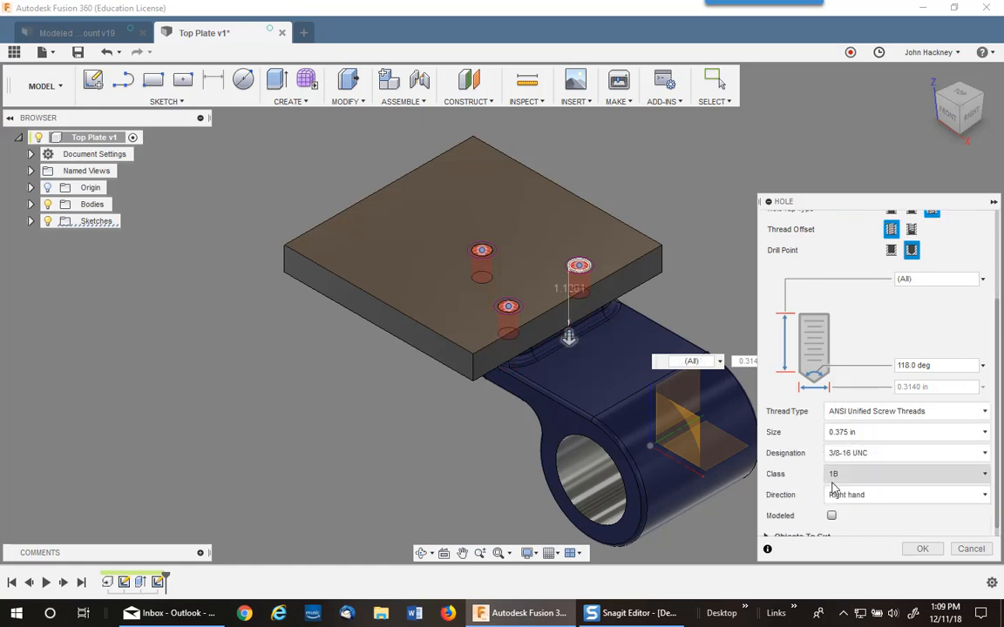
{"action": "left_click", "coordinate": [921, 549]}
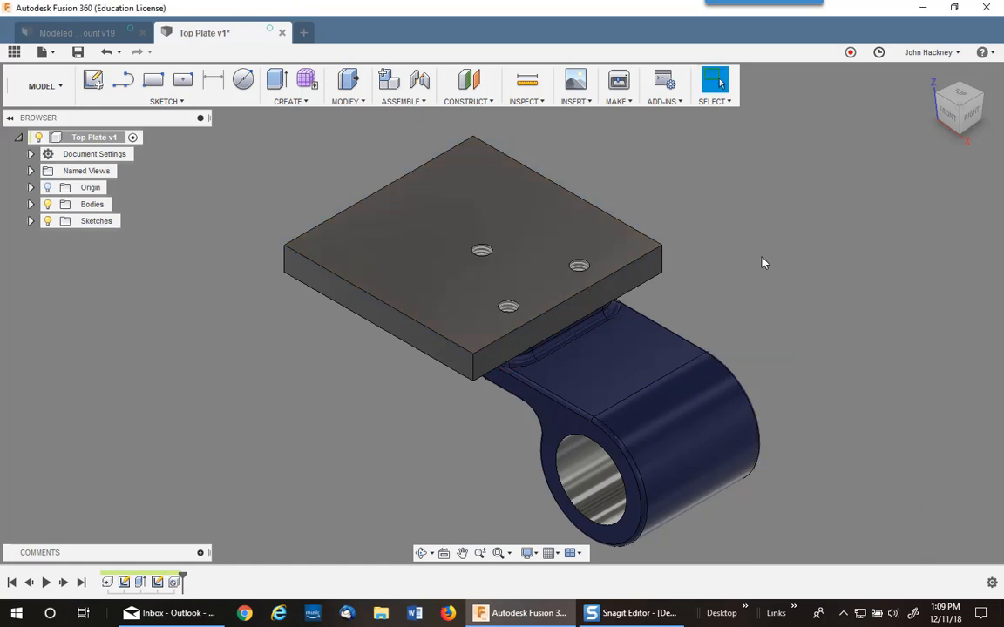
Fillet the plate's four vertical corner edges with a 0.5 in constant radius
{"action": "left_click", "coordinate": [353, 106]}
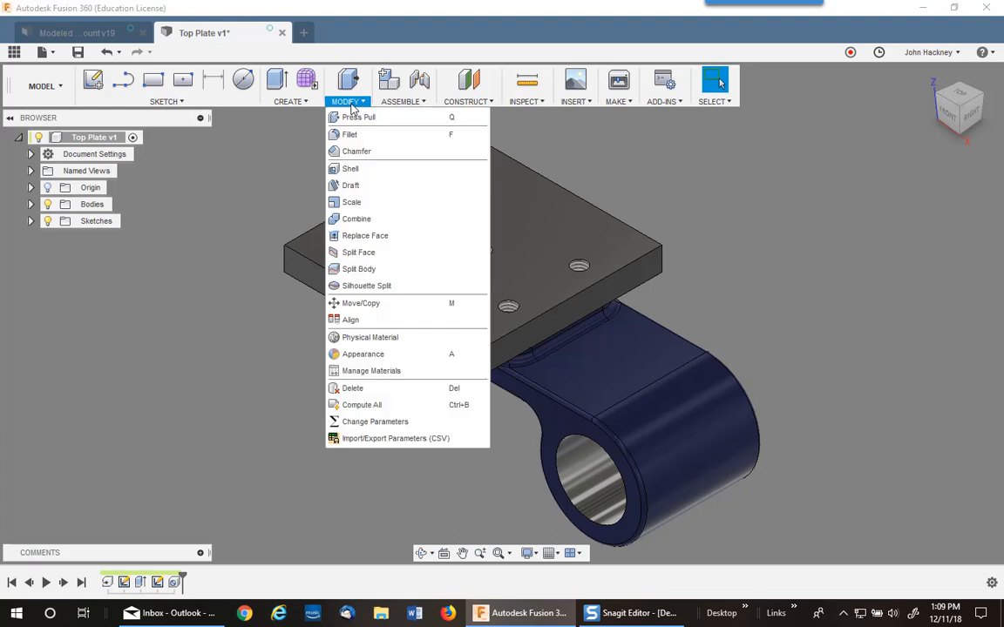
{"action": "left_click", "coordinate": [347, 134]}
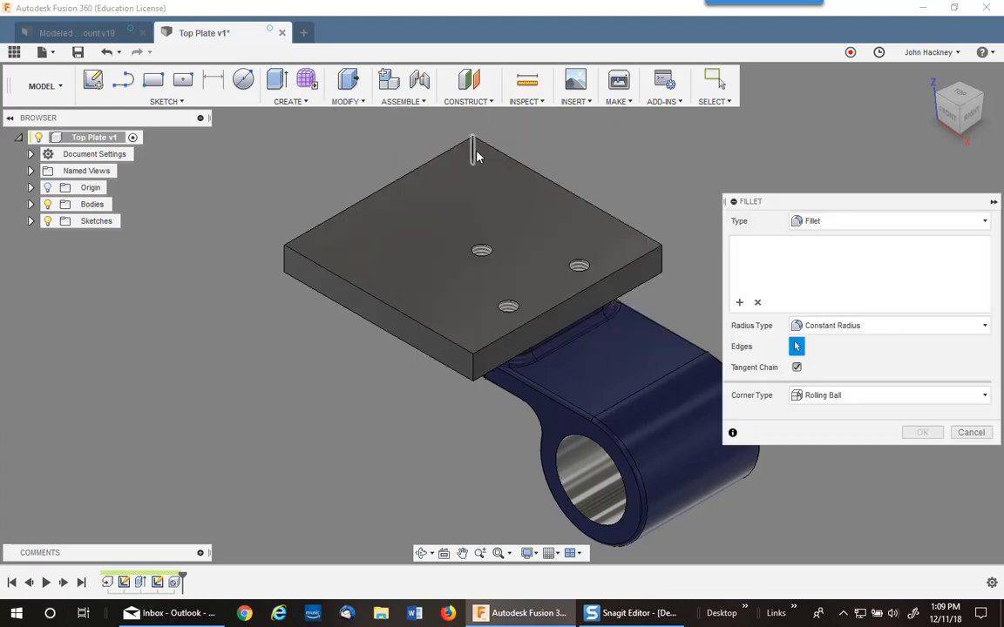
{"action": "left_click", "coordinate": [473, 142]}
{"action": "left_click", "coordinate": [285, 262]}
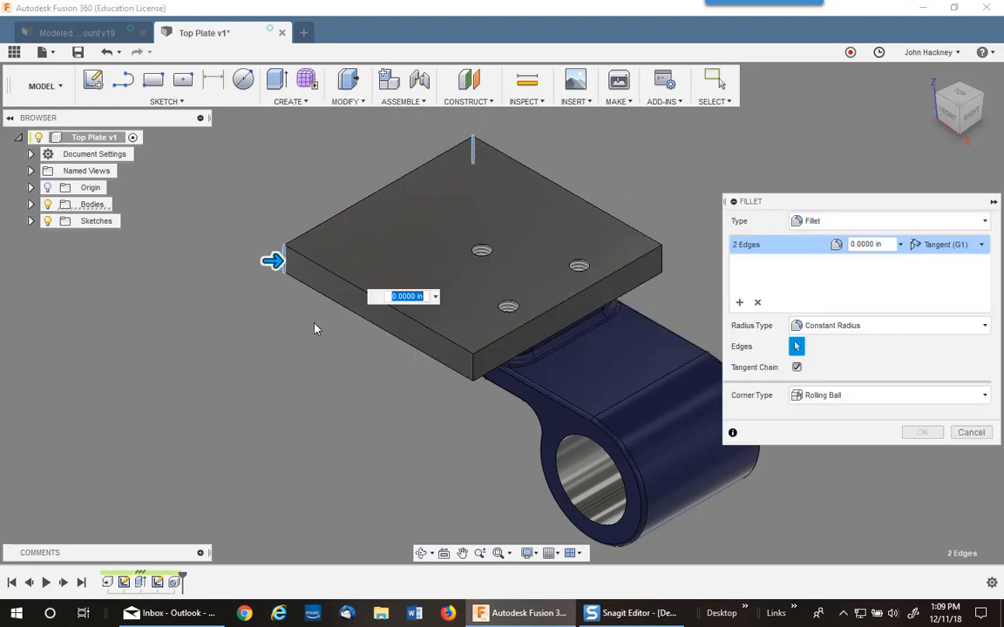
{"action": "left_click", "coordinate": [471, 366]}
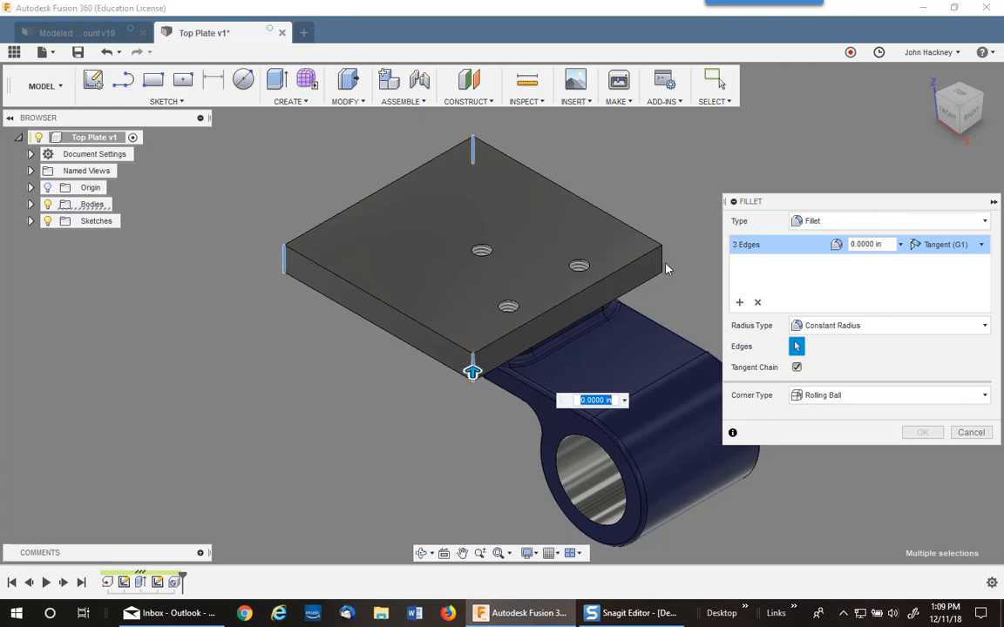
{"action": "left_click", "coordinate": [664, 264]}
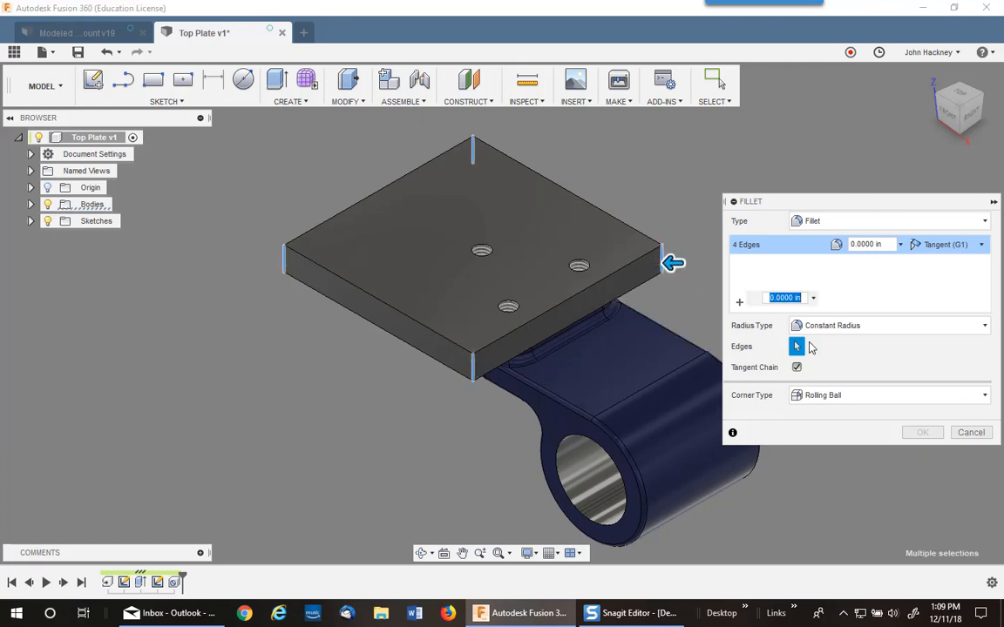
{"action": "key", "text": "BackSpace"}
{"action": "type", "text": "5"}
{"action": "left_click", "coordinate": [922, 432]}
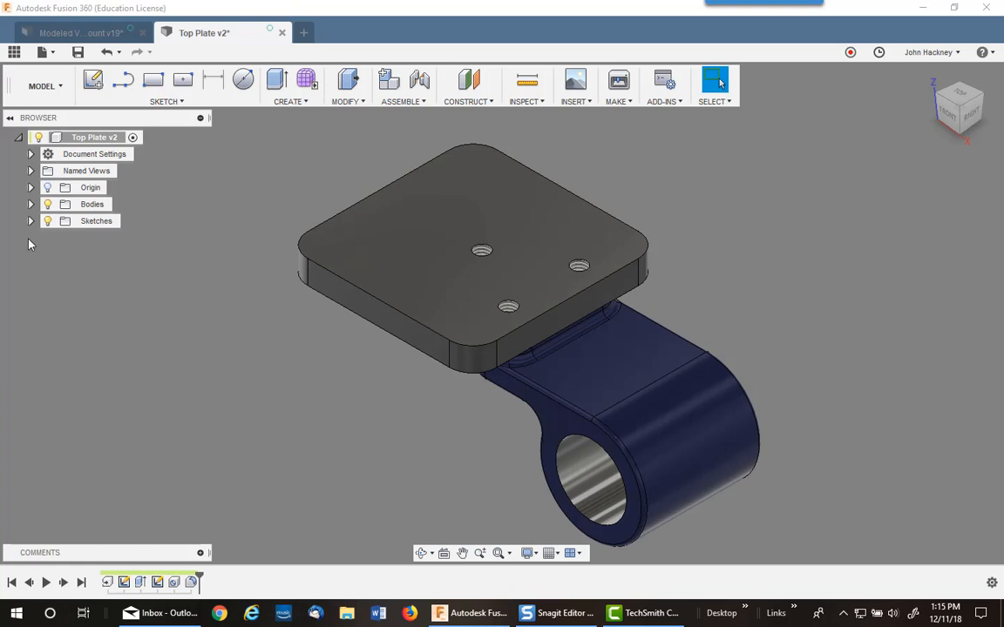
Hide the derived casting body, Body1, and save the Top Plate design with the version description "User Saved"
{"action": "left_click", "coordinate": [30, 204]}
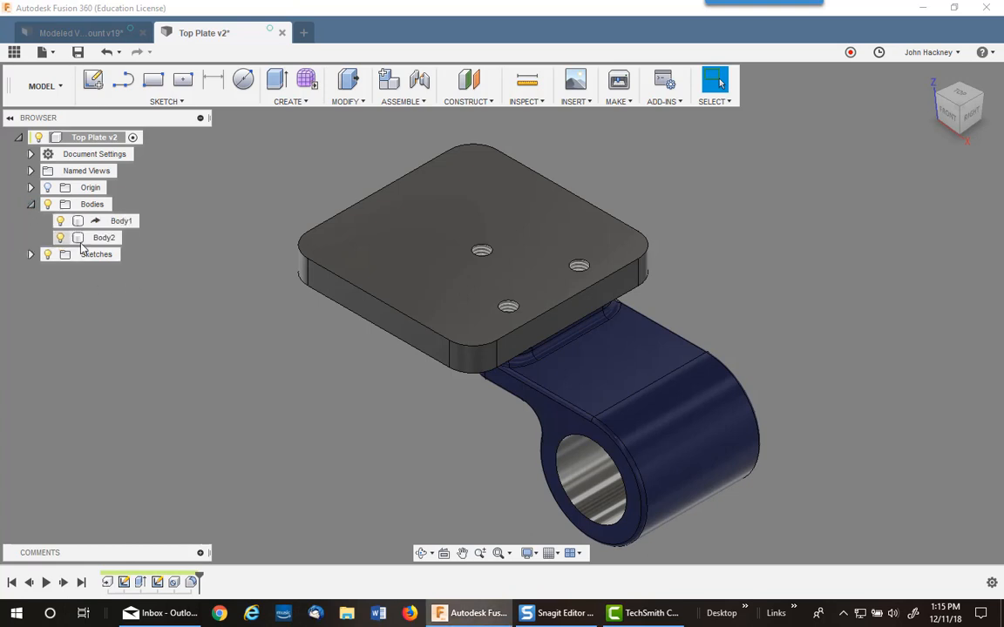
{"action": "left_click", "coordinate": [66, 221]}
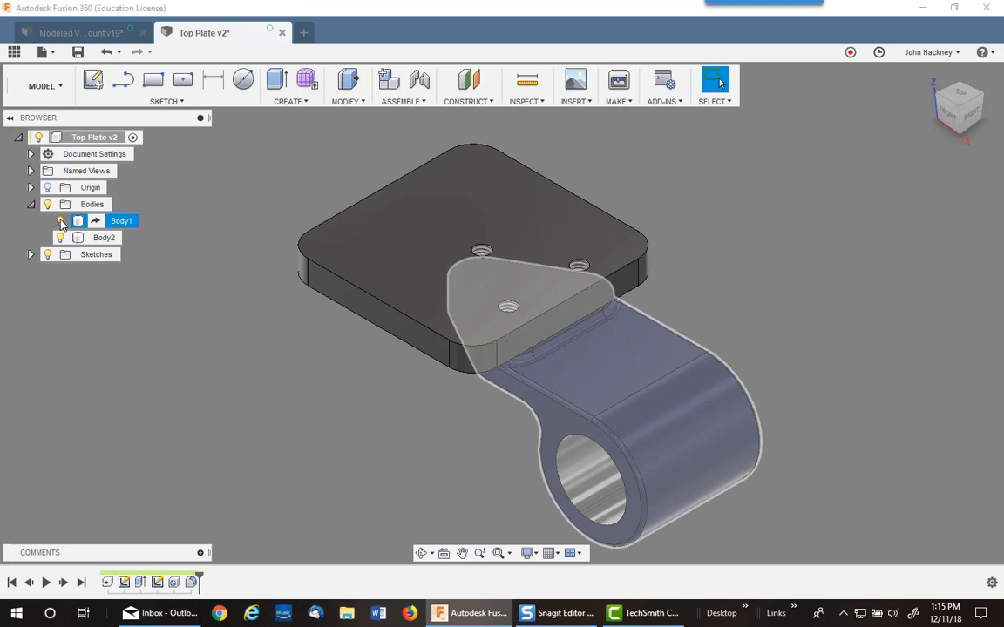
{"action": "left_click", "coordinate": [60, 222]}
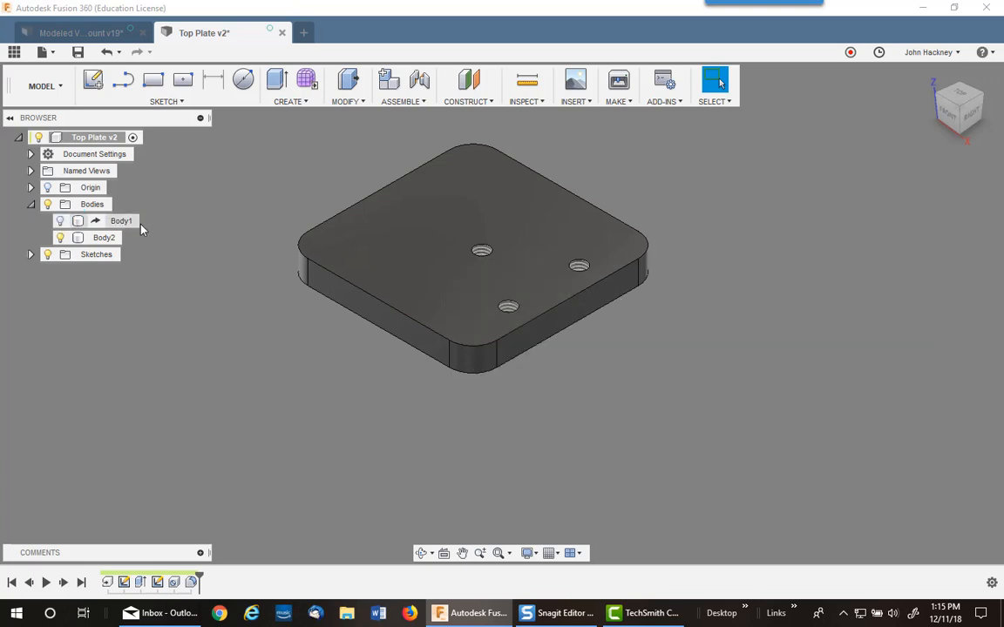
{"action": "left_click", "coordinate": [78, 54]}
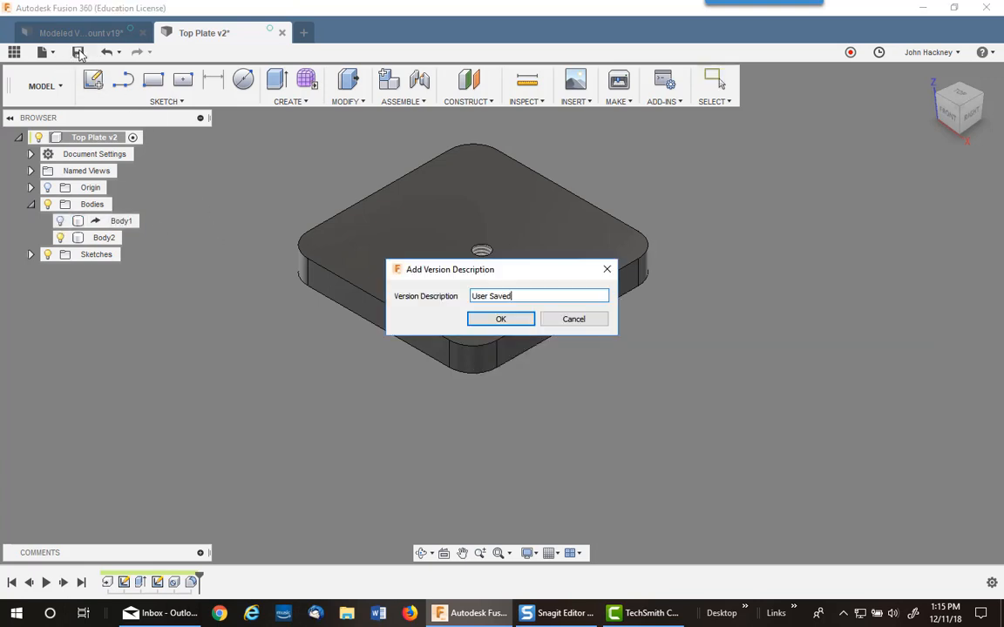
{"action": "left_click", "coordinate": [484, 320]}
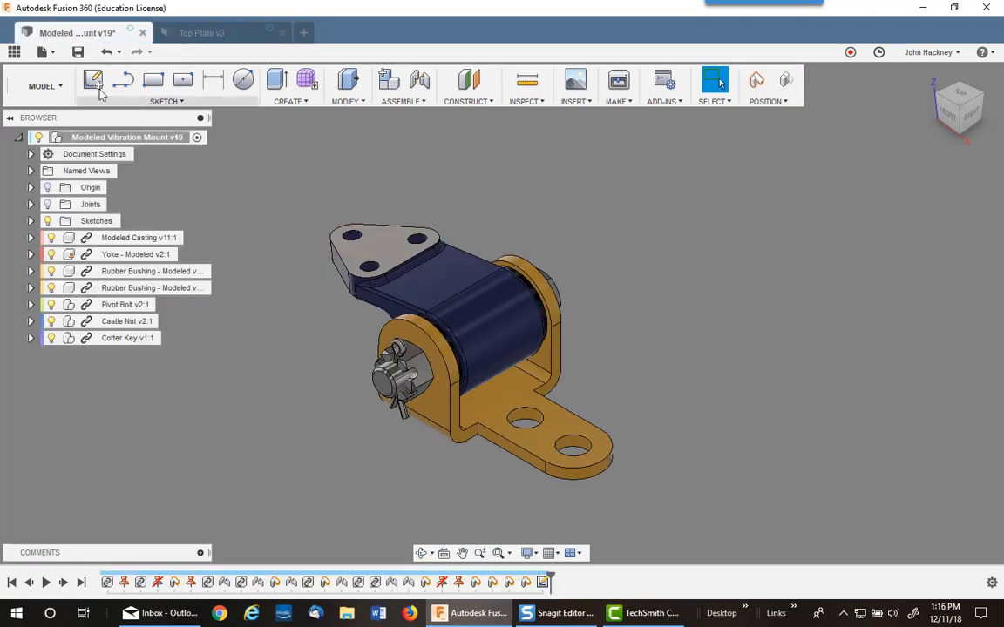
Insert the Top Plate design from the Vibration Mount folder into the Modeled Vibration Mount assembly, accepting its default position
{"action": "left_click", "coordinate": [16, 53]}
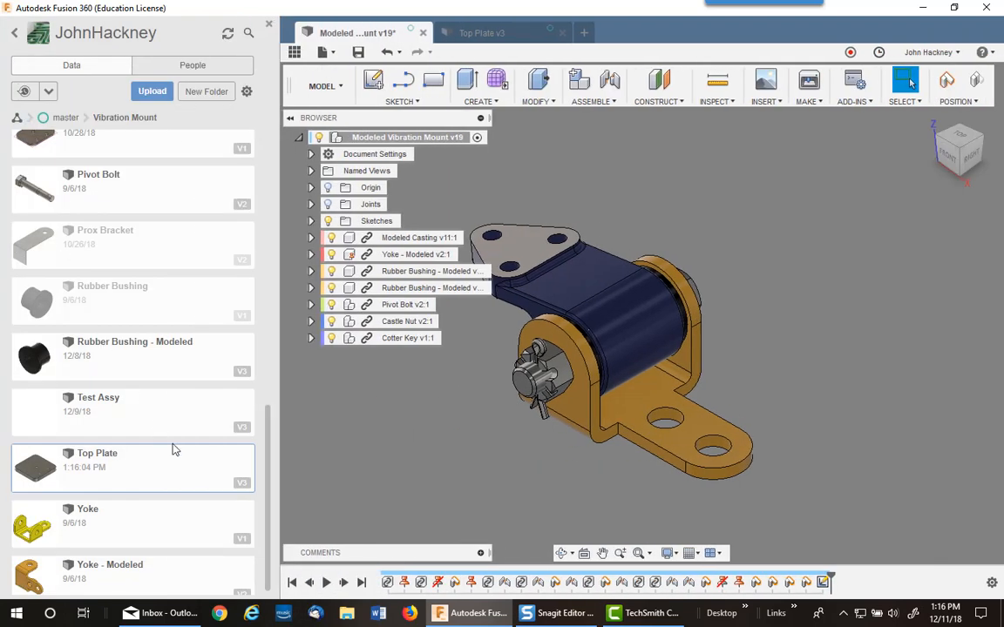
{"action": "scroll", "coordinate": [176, 450], "scroll_direction": "down", "scroll_amount": 1}
{"action": "right_click", "coordinate": [146, 462]}
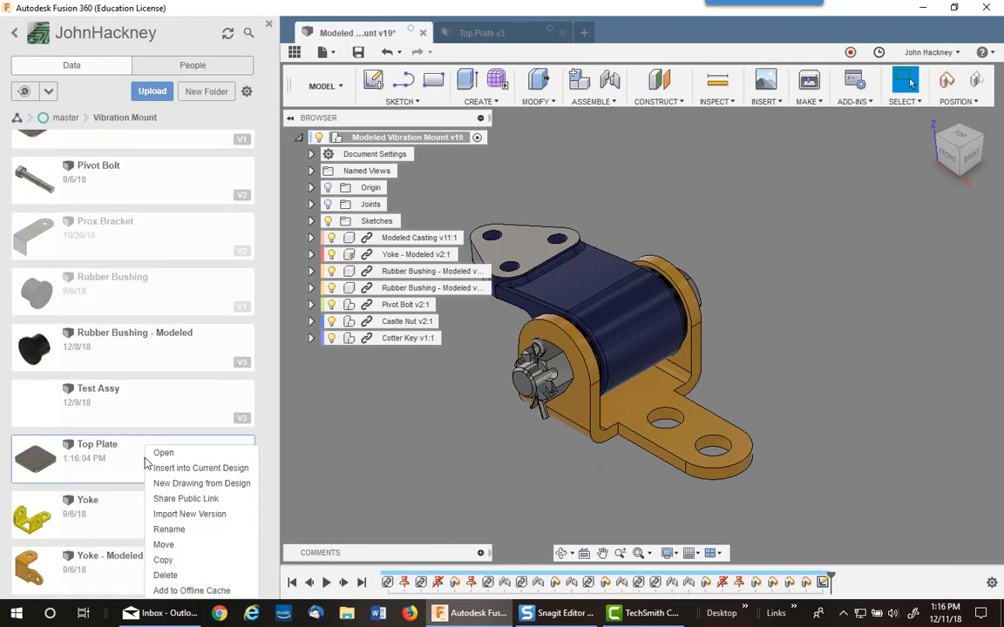
{"action": "left_click", "coordinate": [184, 470]}
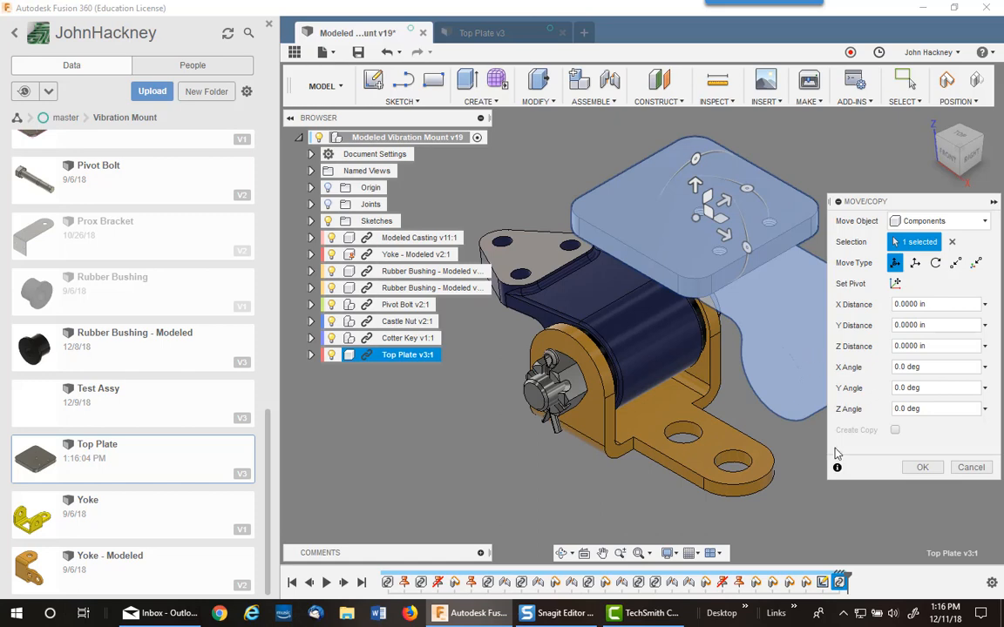
{"action": "left_click", "coordinate": [920, 468]}
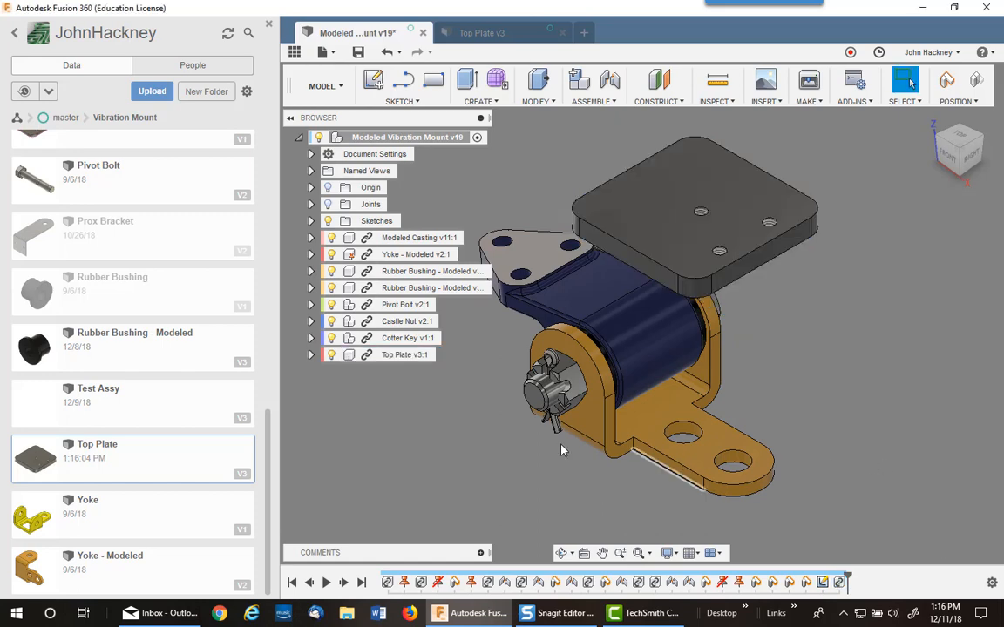
{"action": "left_click", "coordinate": [294, 54]}
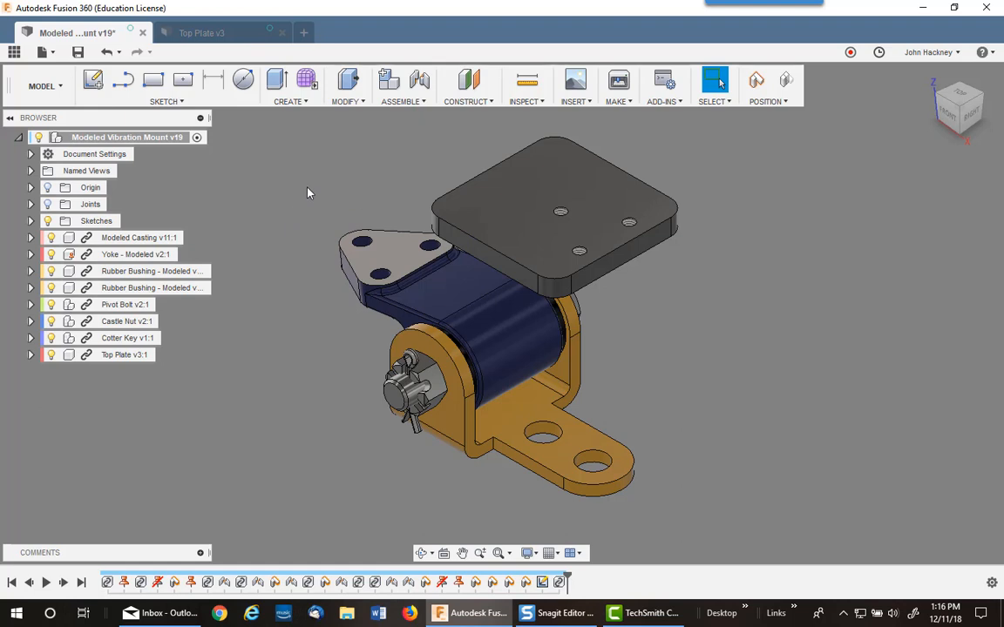
Create a rigid joint between the Top Plate's front hole and the matching casting flange hole, continuing without capturing the moved components' position
{"action": "left_click", "coordinate": [397, 102]}
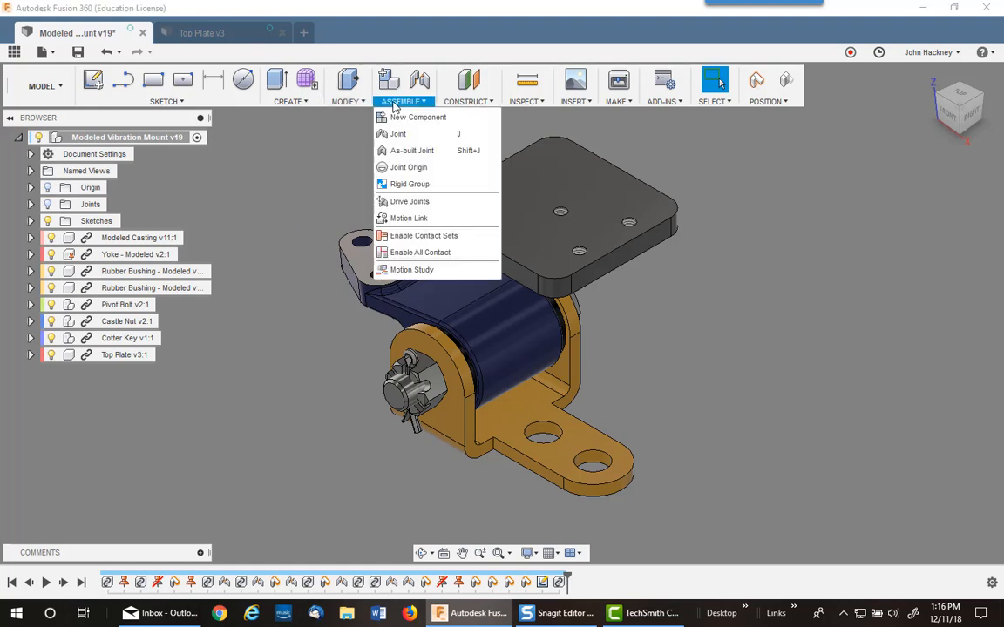
{"action": "left_click", "coordinate": [397, 134]}
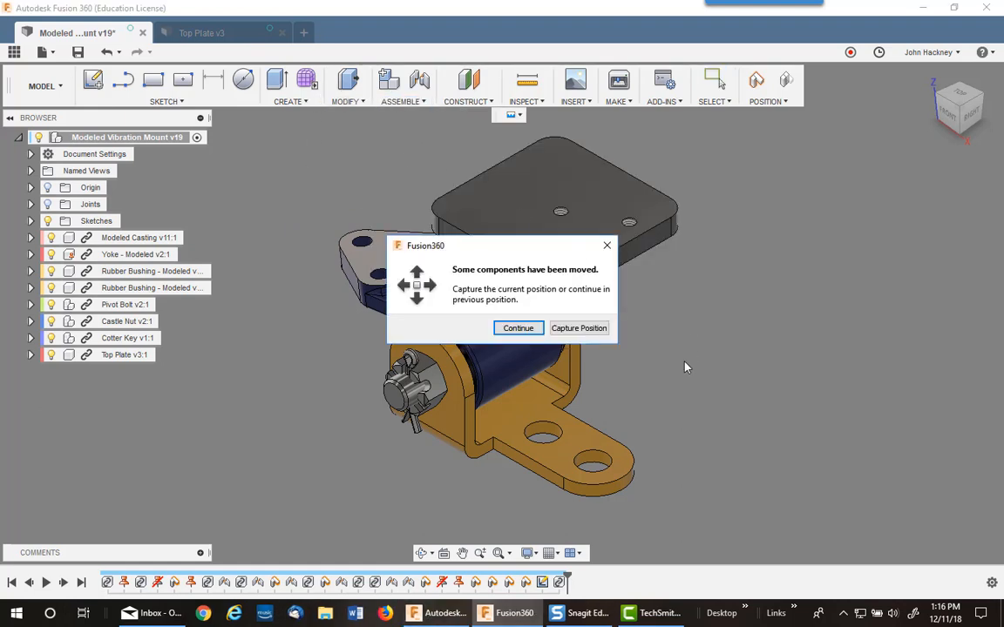
{"action": "left_click", "coordinate": [518, 328]}
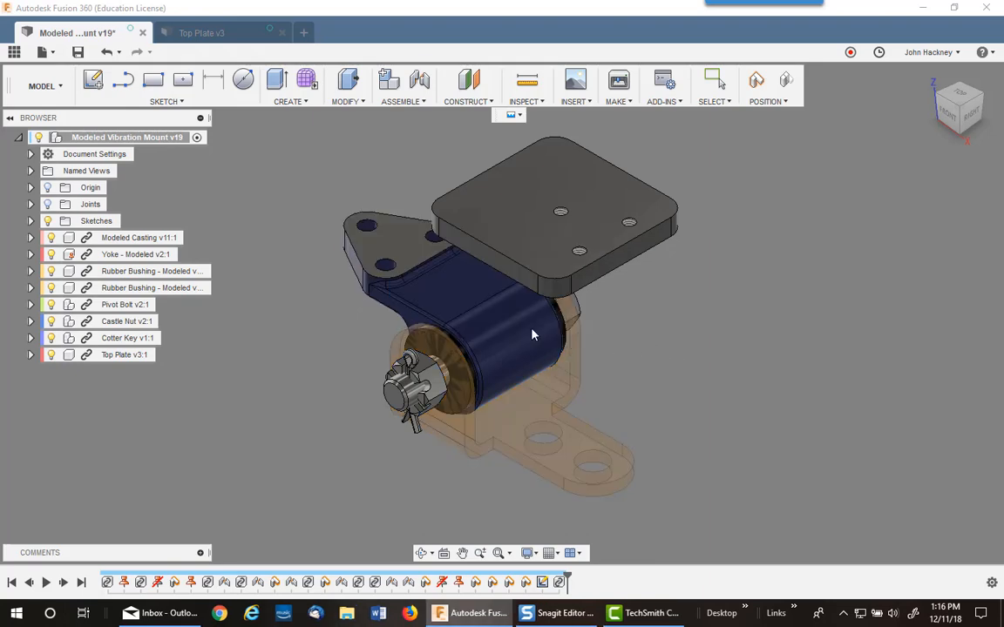
{"action": "middle_click_drag", "start_coordinate": [636, 351], "coordinate": [442, 299], "text": "shift"}
{"action": "left_click", "coordinate": [588, 234]}
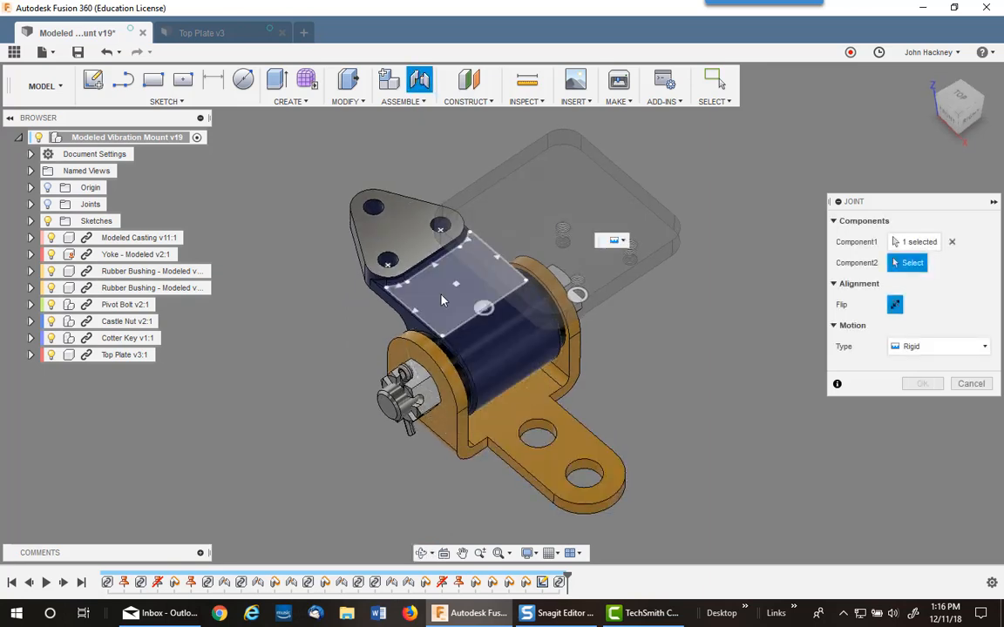
{"action": "left_click", "coordinate": [392, 263]}
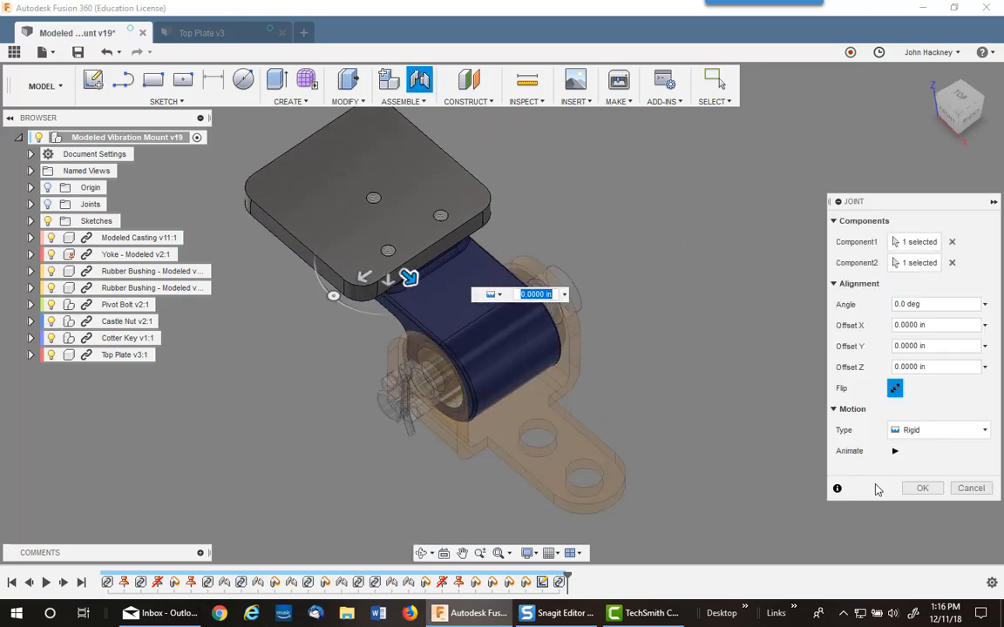
{"action": "left_click", "coordinate": [922, 488]}
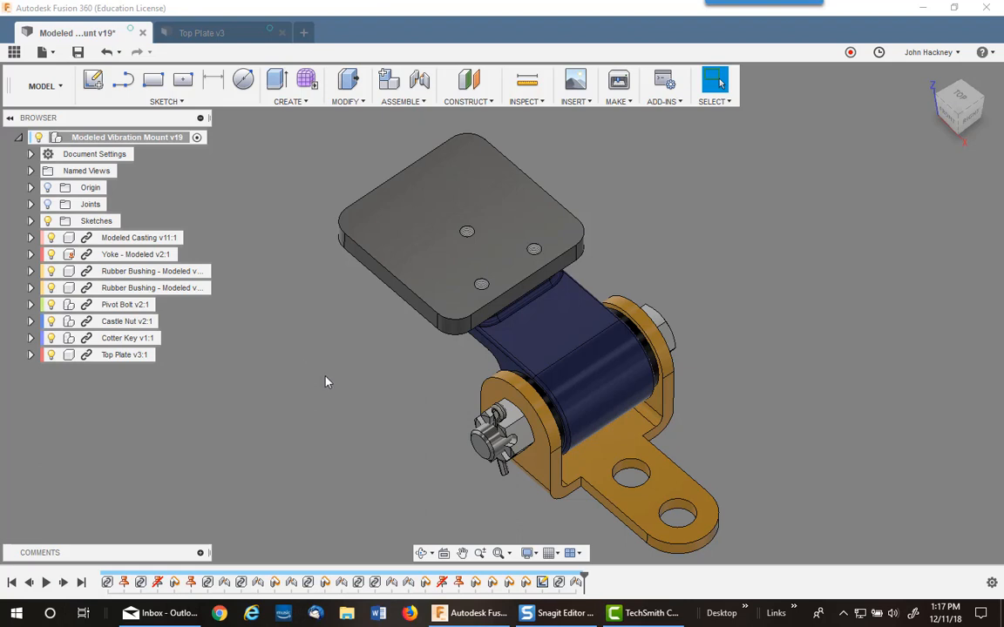
Open the Modeled Casting design from the assembly and set the flange length in its first sketch to 3 in
{"action": "right_click", "coordinate": [170, 242]}
{"action": "left_click", "coordinate": [175, 206]}
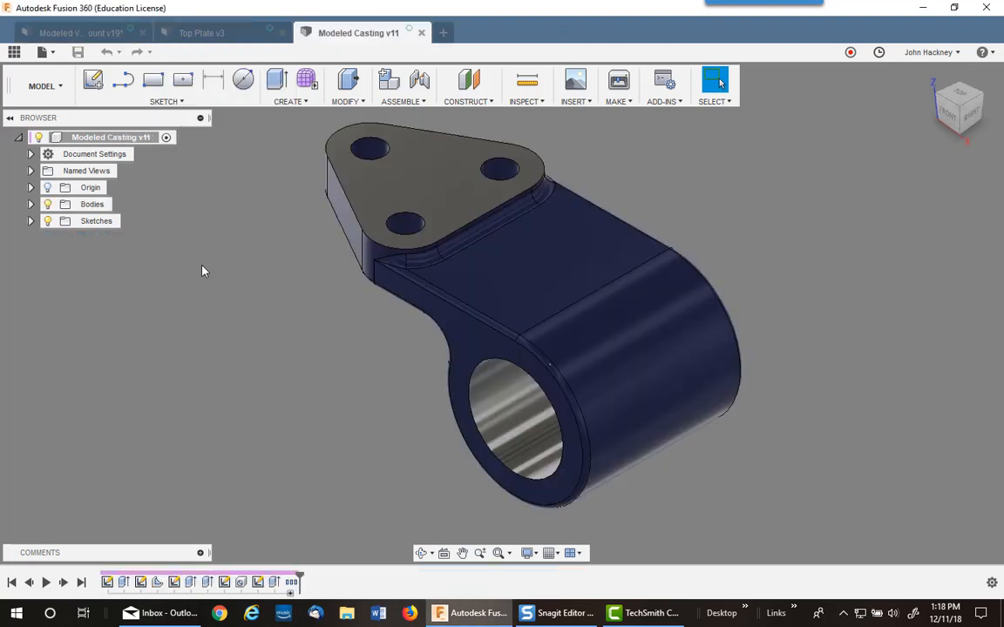
{"action": "left_click", "coordinate": [108, 582]}
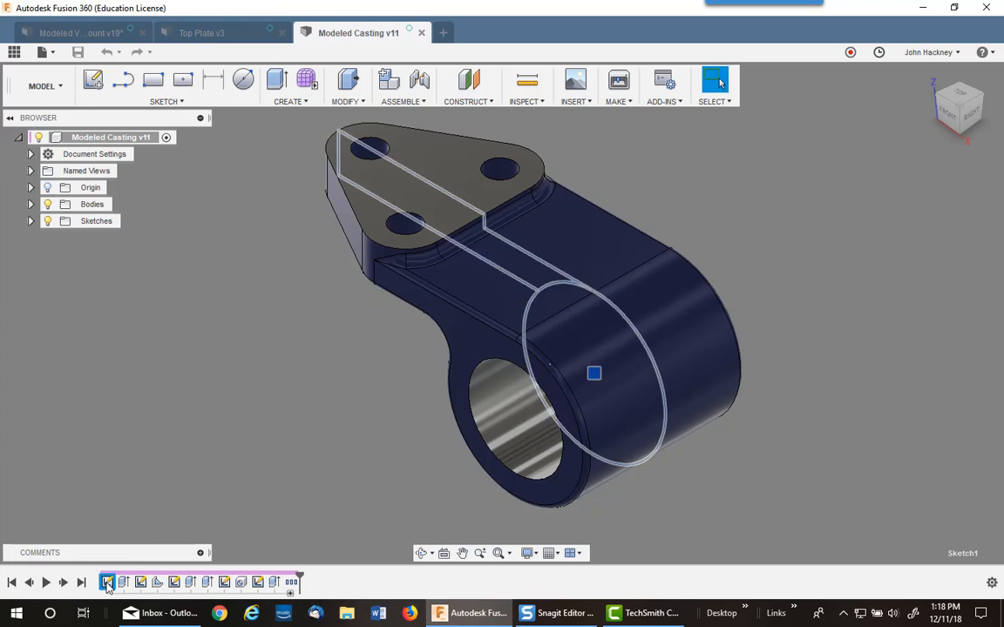
{"action": "right_click", "coordinate": [107, 584]}
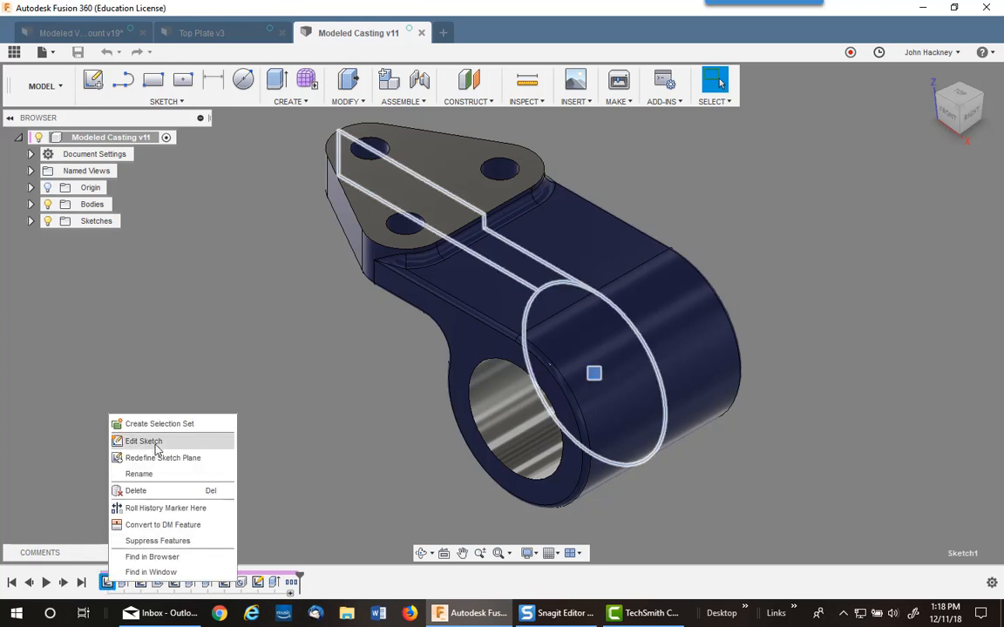
{"action": "left_click", "coordinate": [152, 442]}
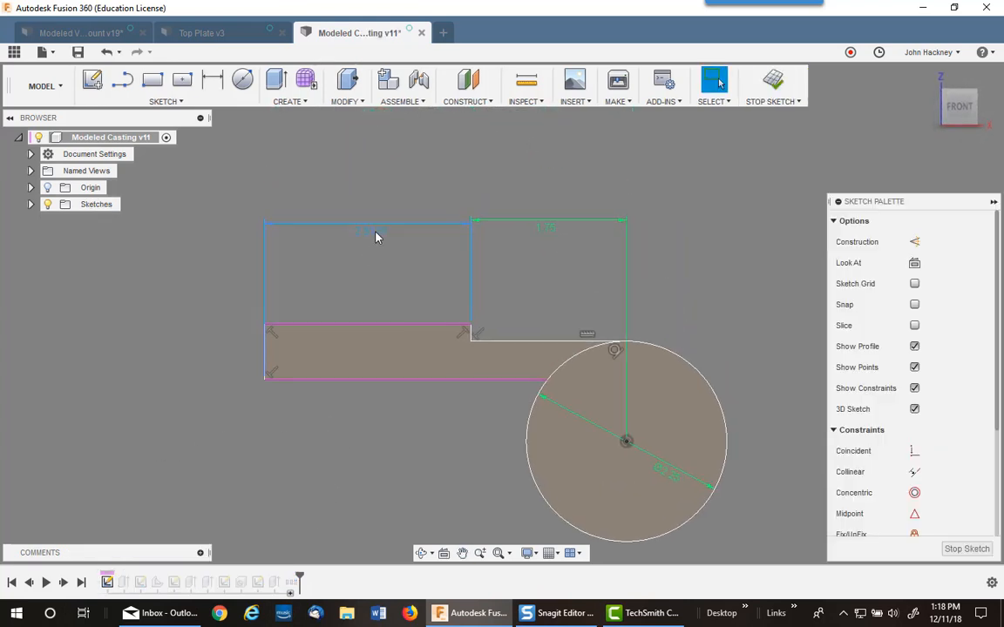
{"action": "double_click", "coordinate": [377, 239]}
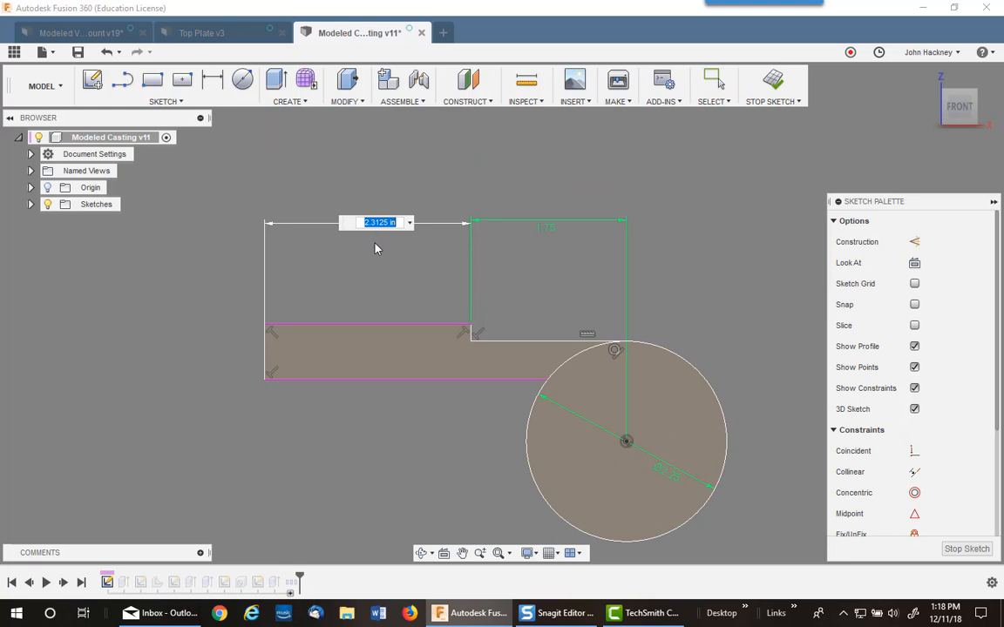
{"action": "type", "text": "3"}
{"action": "key", "text": "Return"}
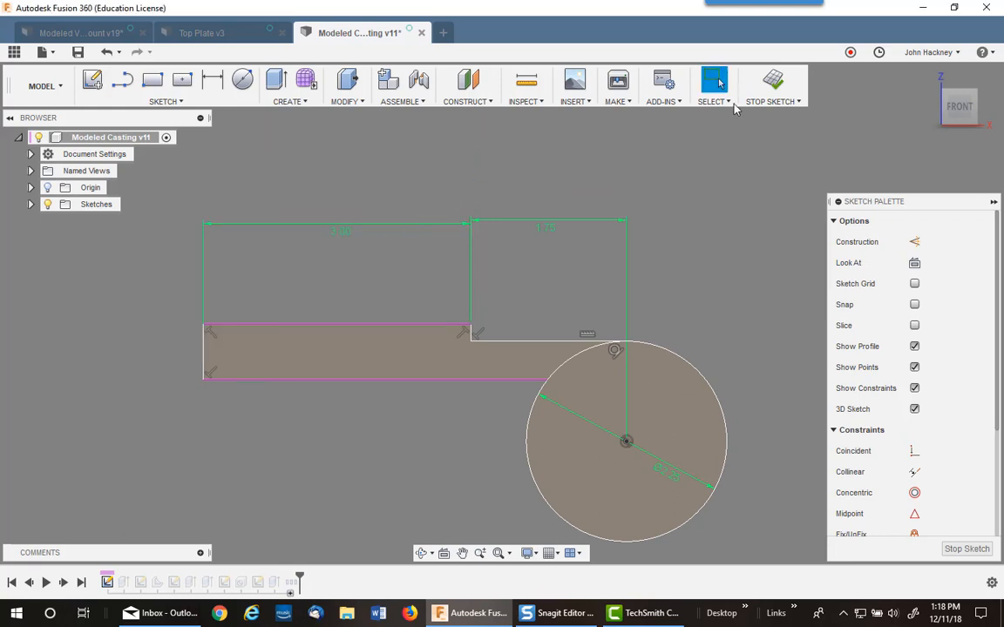
{"action": "left_click", "coordinate": [772, 83]}
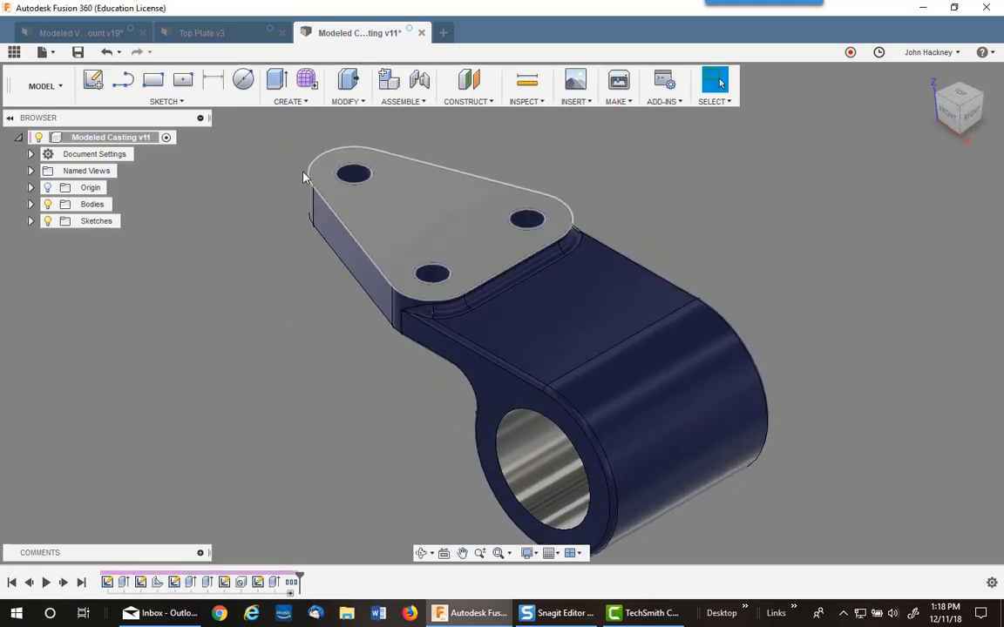
Save the casting with the version description "User Saved" and update the out-of-date references in the Top Plate and the assembly
{"action": "left_click", "coordinate": [79, 52]}
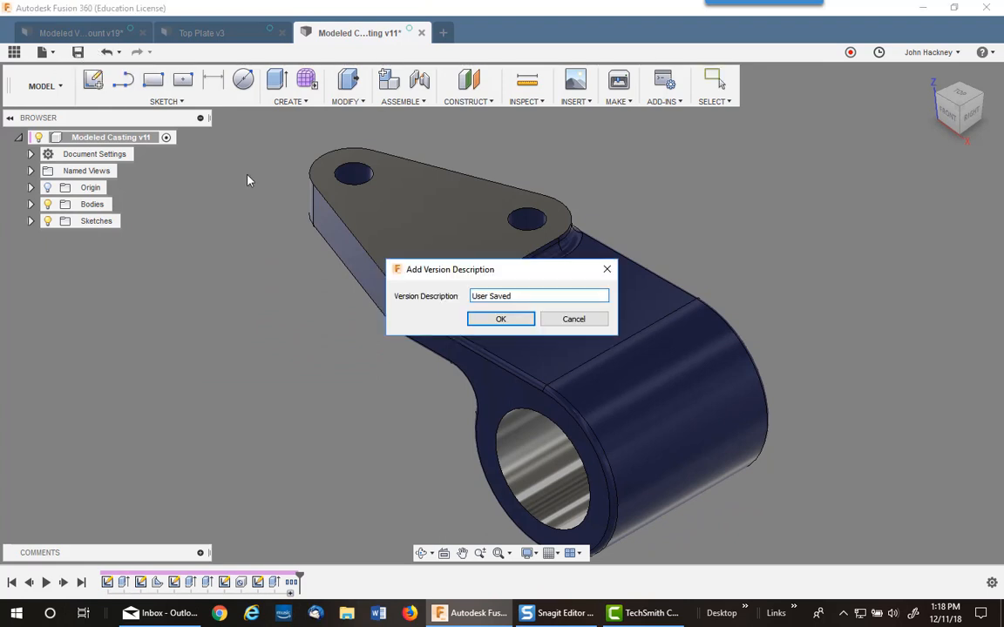
{"action": "left_click", "coordinate": [510, 321]}
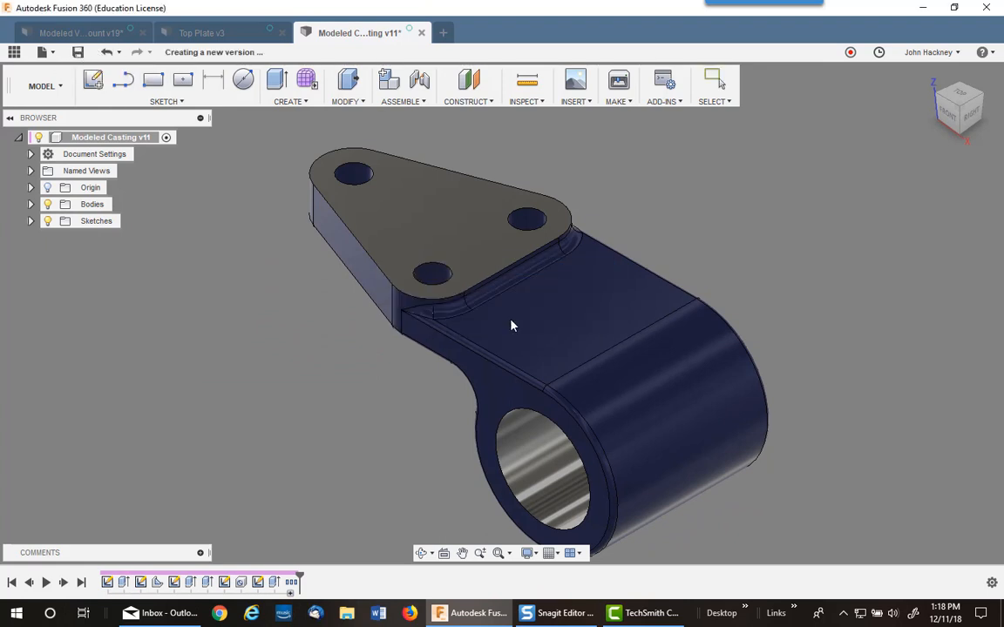
{"action": "left_click", "coordinate": [231, 39]}
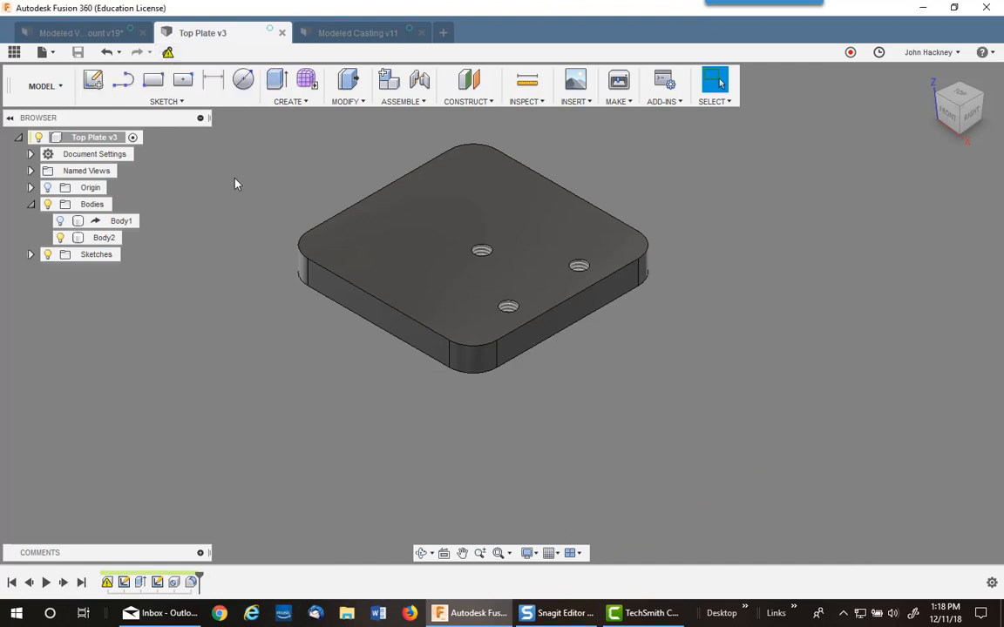
{"action": "left_click", "coordinate": [103, 33]}
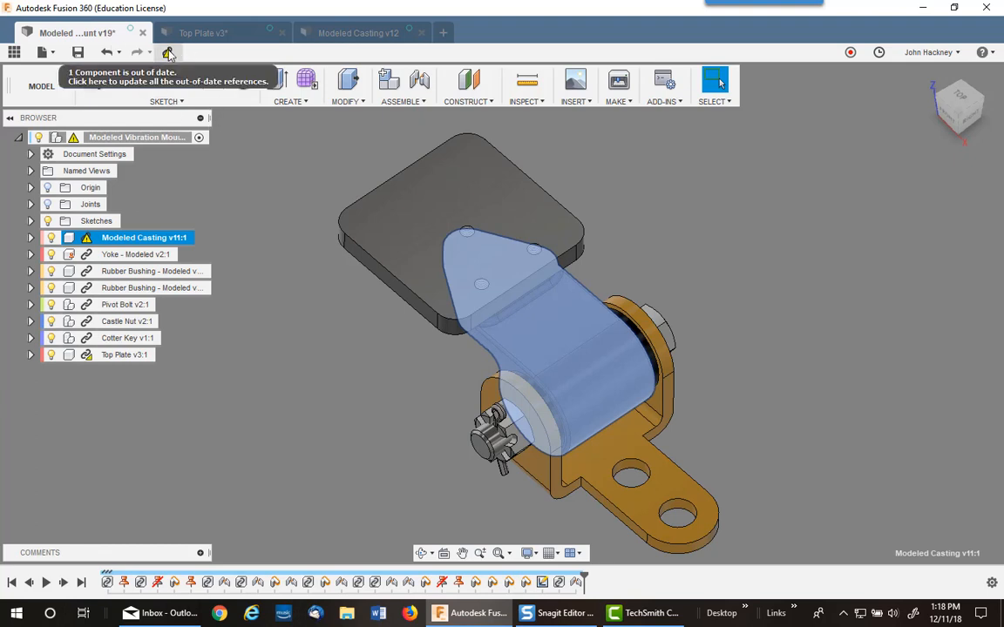
{"action": "left_click", "coordinate": [258, 315]}
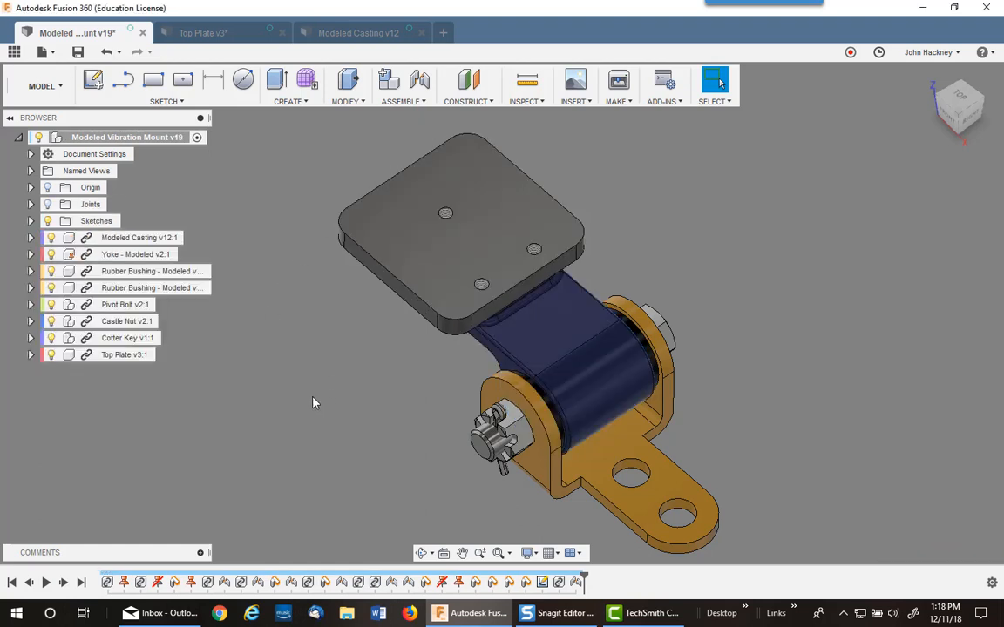
{"action": "middle_click_drag", "start_coordinate": [402, 392], "coordinate": [294, 295], "text": "shift"}
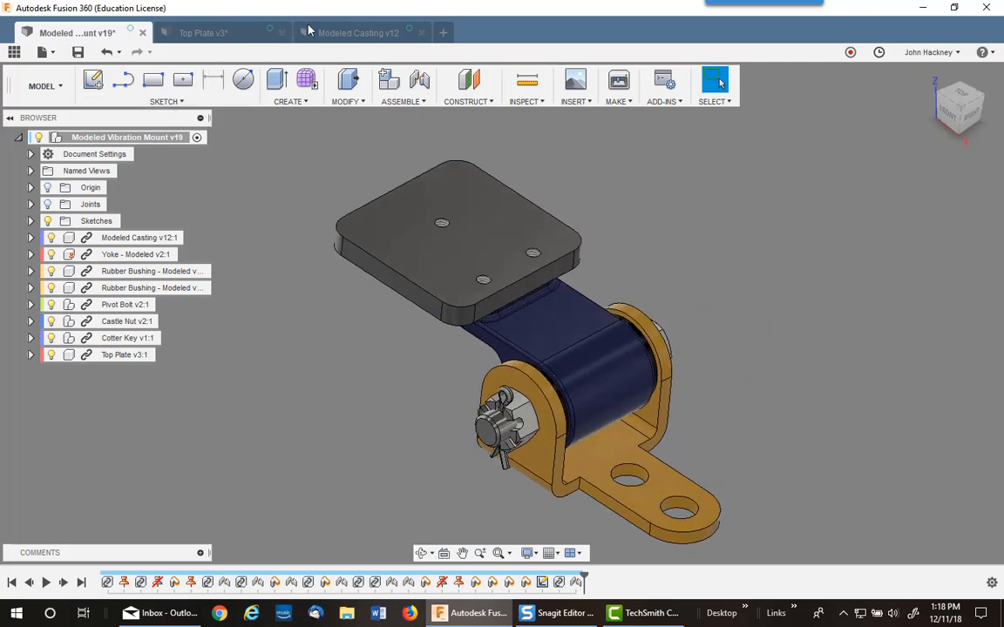
Return to the Modeled Casting design and set the flange length in its first sketch to 2.3125 in
{"action": "left_click", "coordinate": [333, 33]}
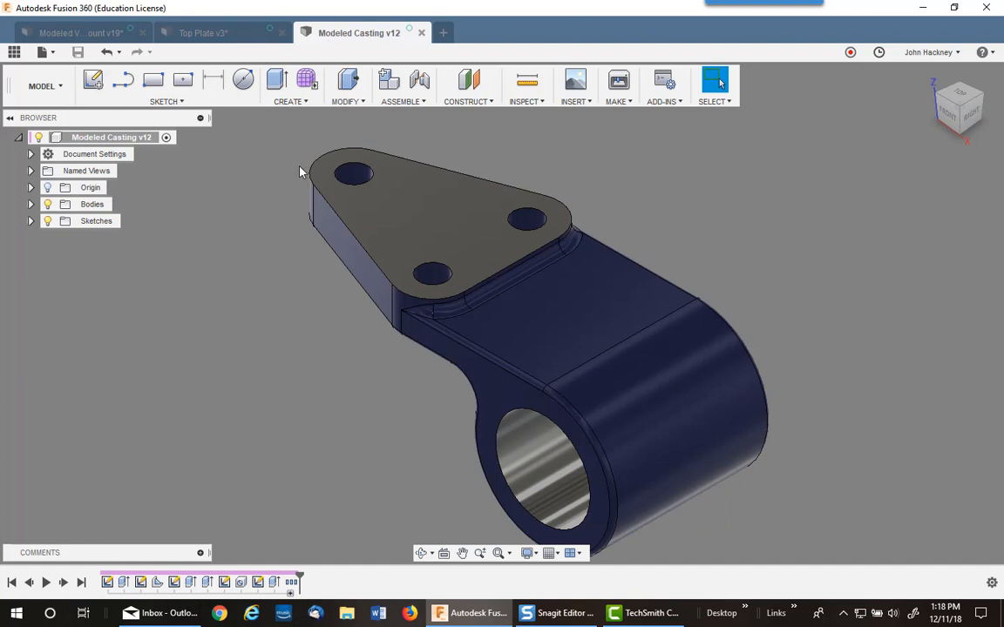
{"action": "right_click", "coordinate": [107, 582]}
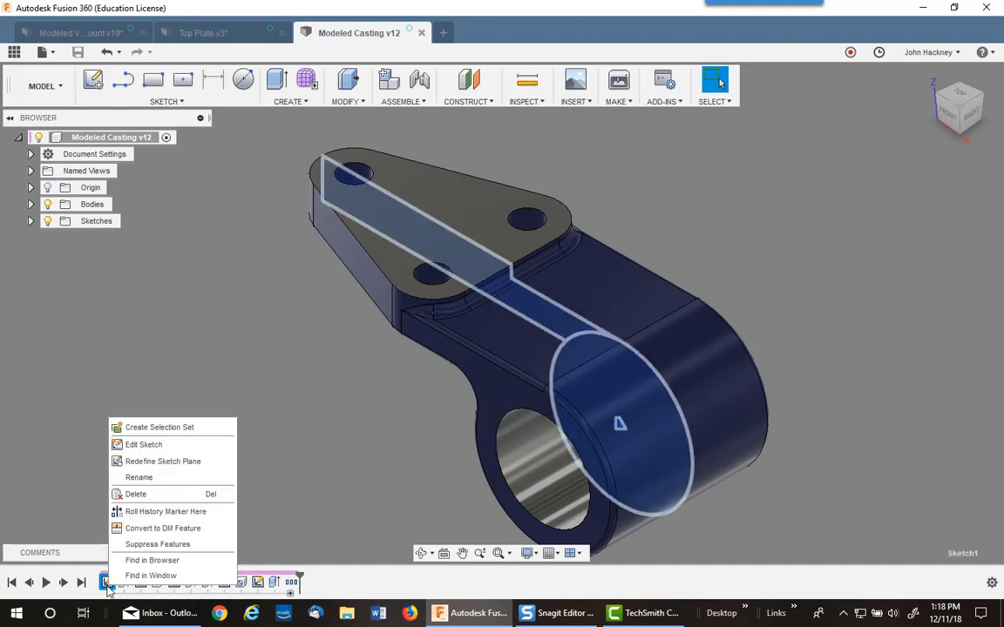
{"action": "left_click", "coordinate": [150, 446]}
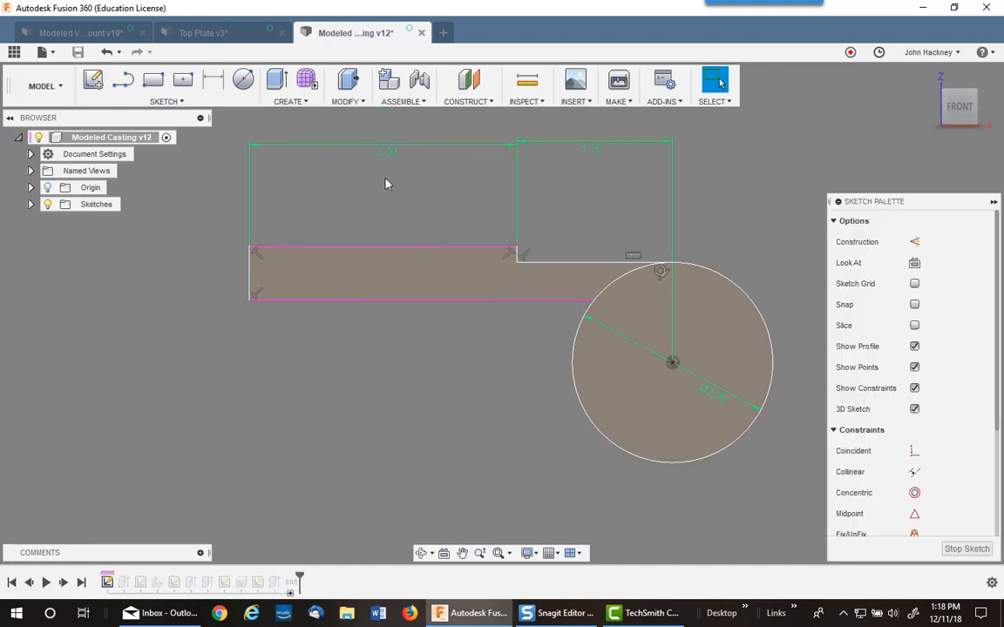
{"action": "double_click", "coordinate": [391, 157]}
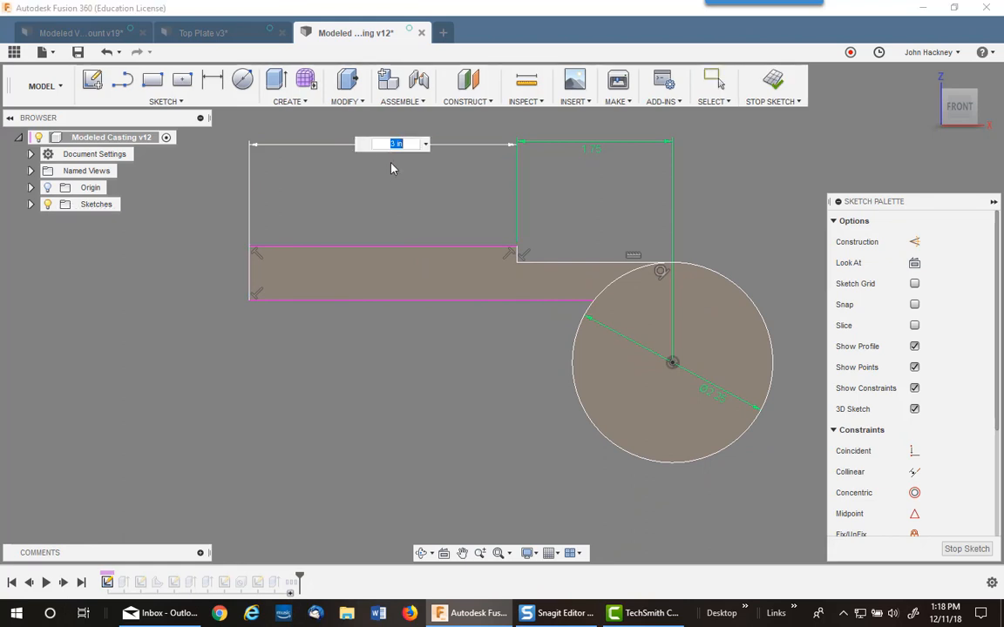
{"action": "type", "text": "2.3125"}
{"action": "key", "text": "Return"}
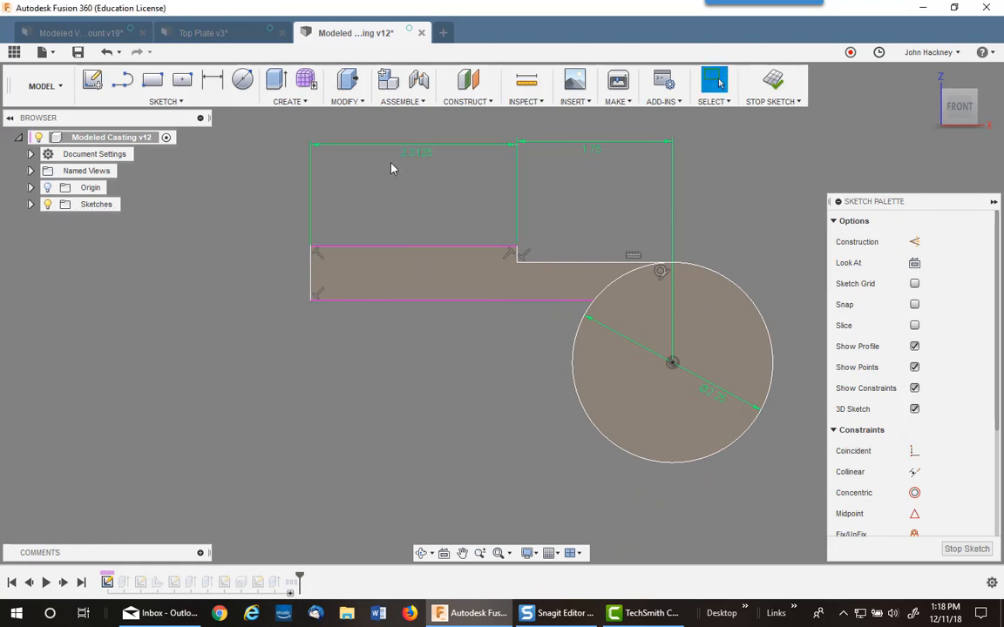
{"action": "left_click", "coordinate": [773, 81]}
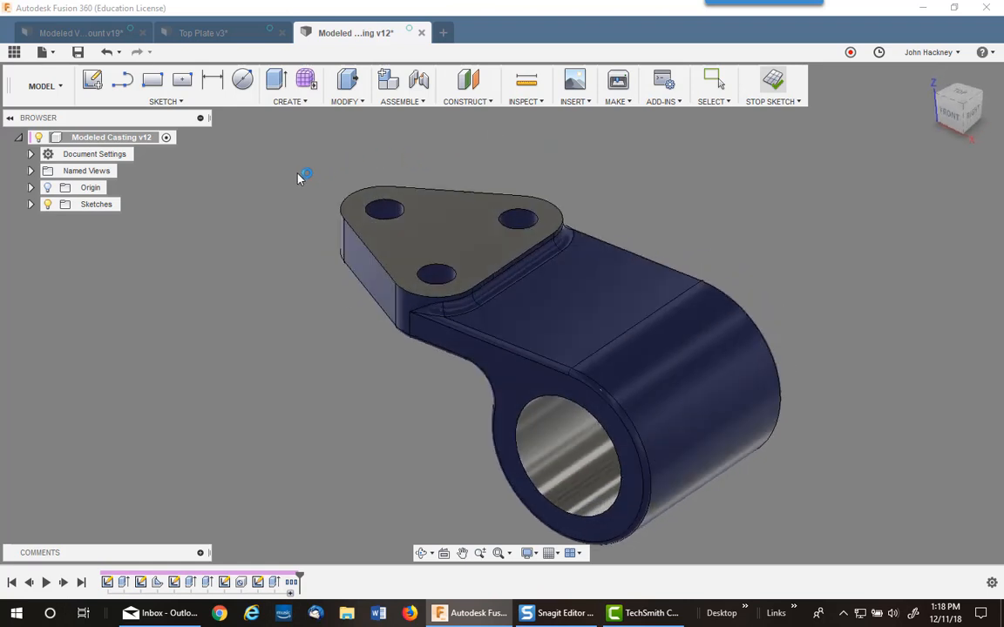
Save the Modeled Casting with the version description "User Saved" and close its design
{"action": "left_click", "coordinate": [77, 53]}
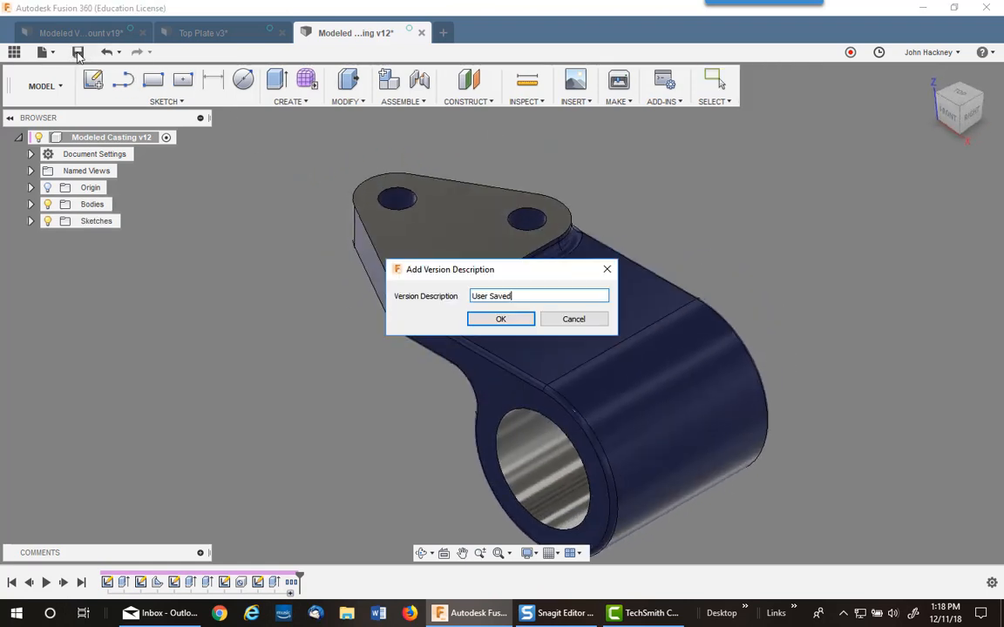
{"action": "left_click", "coordinate": [513, 319]}
{"action": "left_click", "coordinate": [421, 32]}
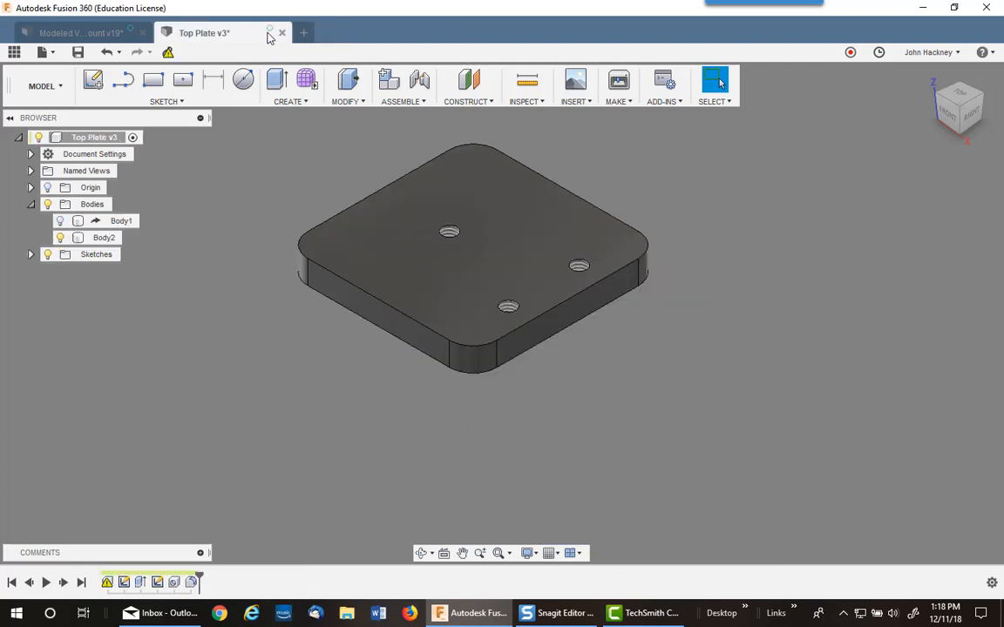
Update the Top Plate's out-of-date casting reference, then close the design and save its changes
{"action": "left_click", "coordinate": [169, 53]}
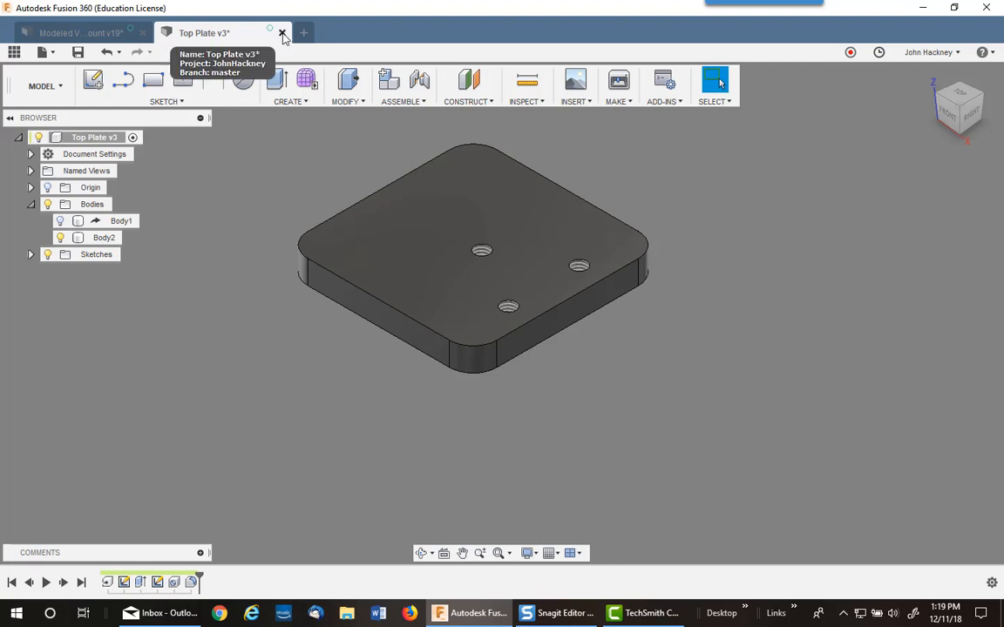
{"action": "left_click", "coordinate": [282, 34]}
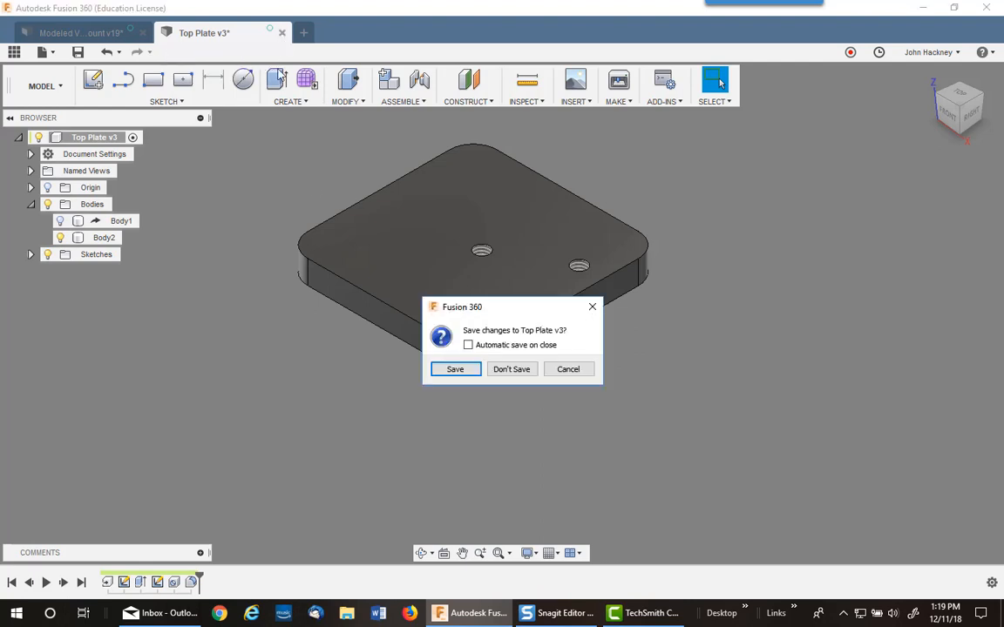
{"action": "left_click", "coordinate": [454, 369]}
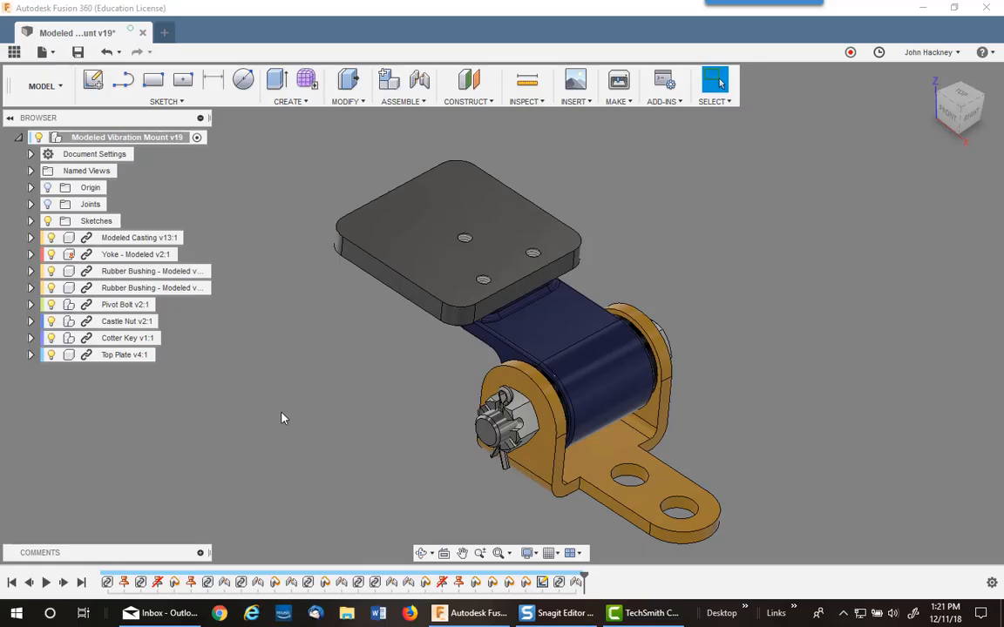
Open the Top Plate design from the assembly, break its derive link to the Modeled Casting and expand its bodies list
{"action": "right_click", "coordinate": [137, 357]}
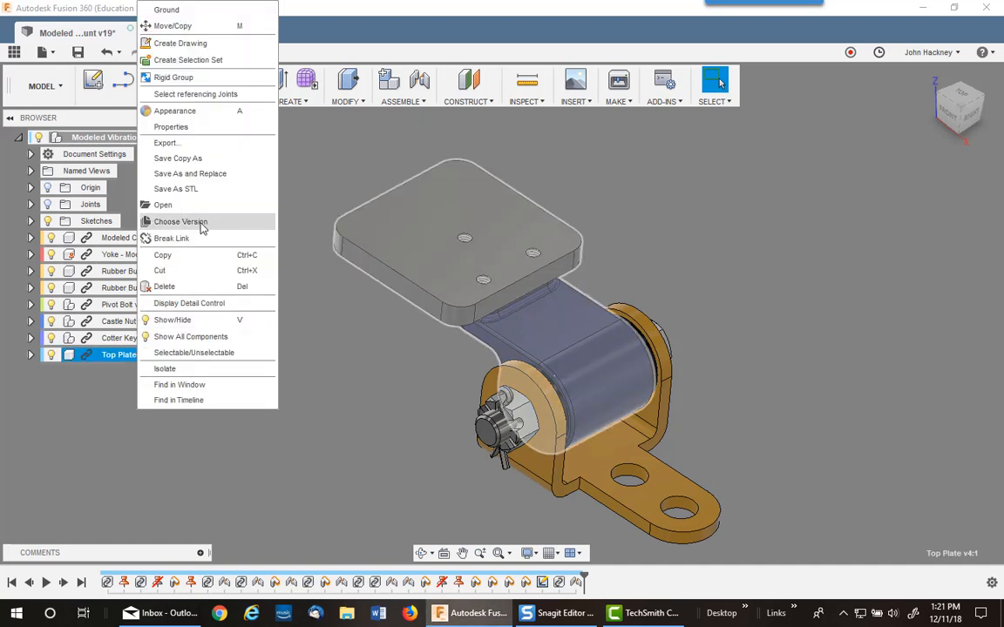
{"action": "left_click", "coordinate": [166, 205]}
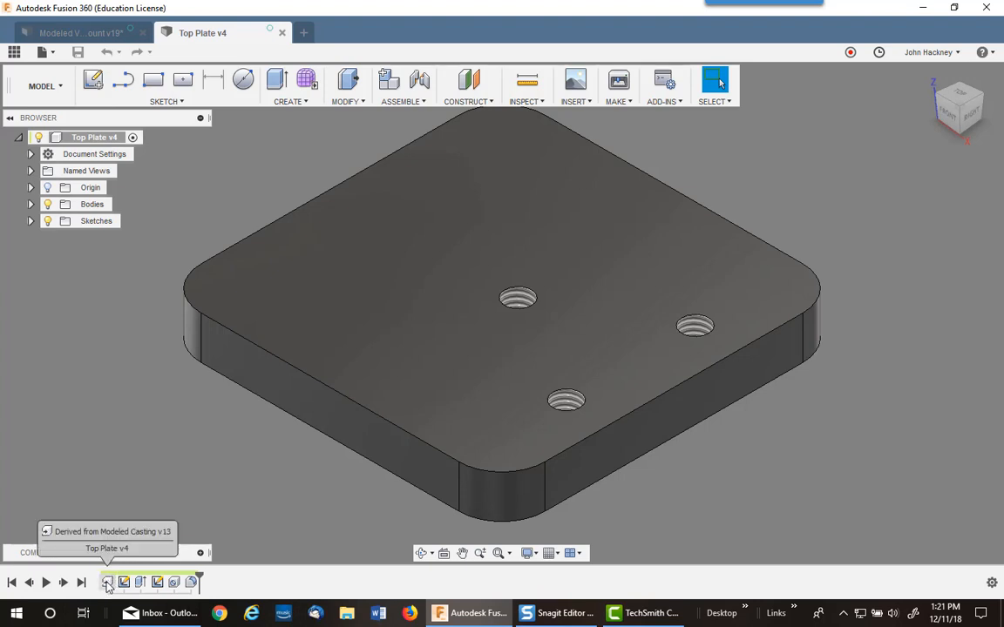
{"action": "left_click", "coordinate": [107, 583]}
{"action": "right_click", "coordinate": [107, 582]}
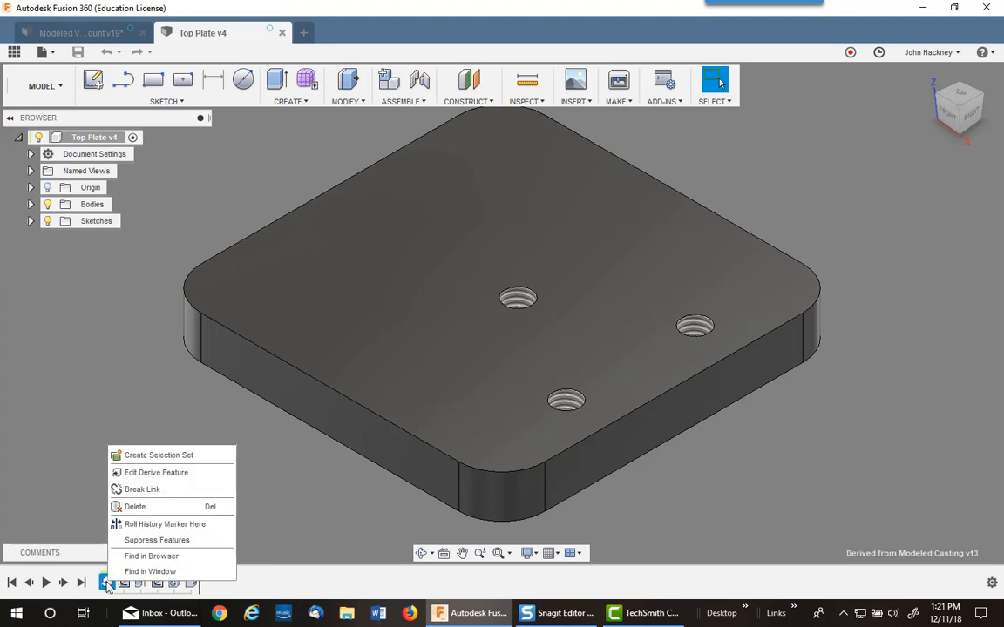
{"action": "left_click", "coordinate": [142, 490]}
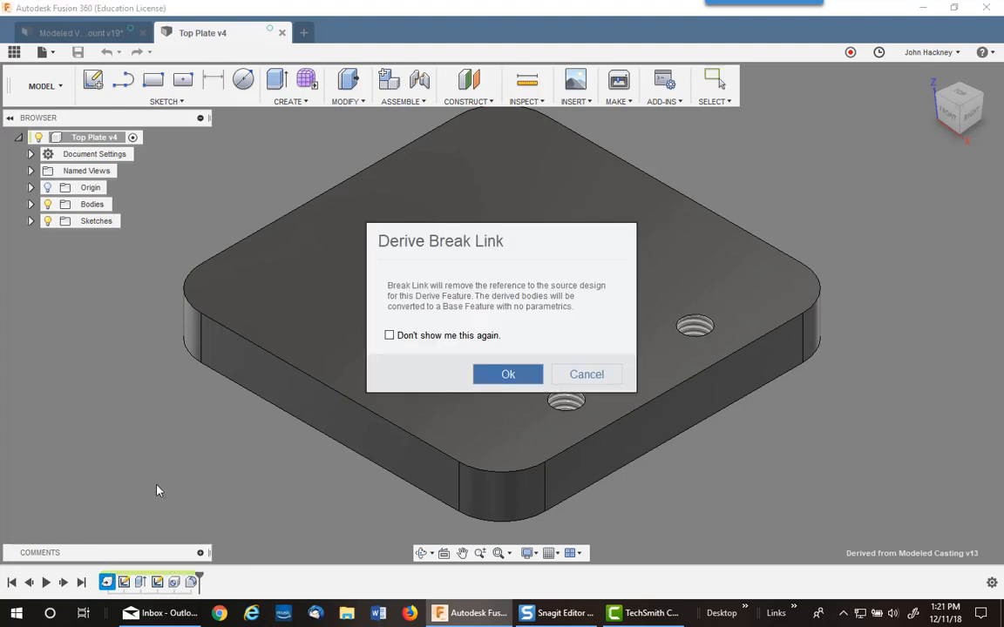
{"action": "left_click", "coordinate": [509, 373]}
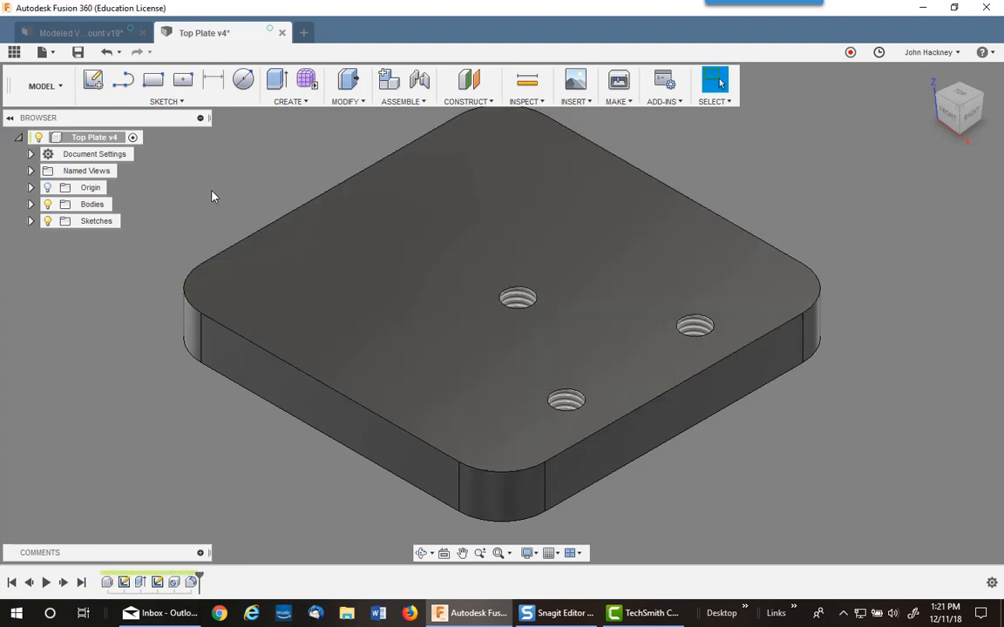
{"action": "left_click", "coordinate": [30, 204]}
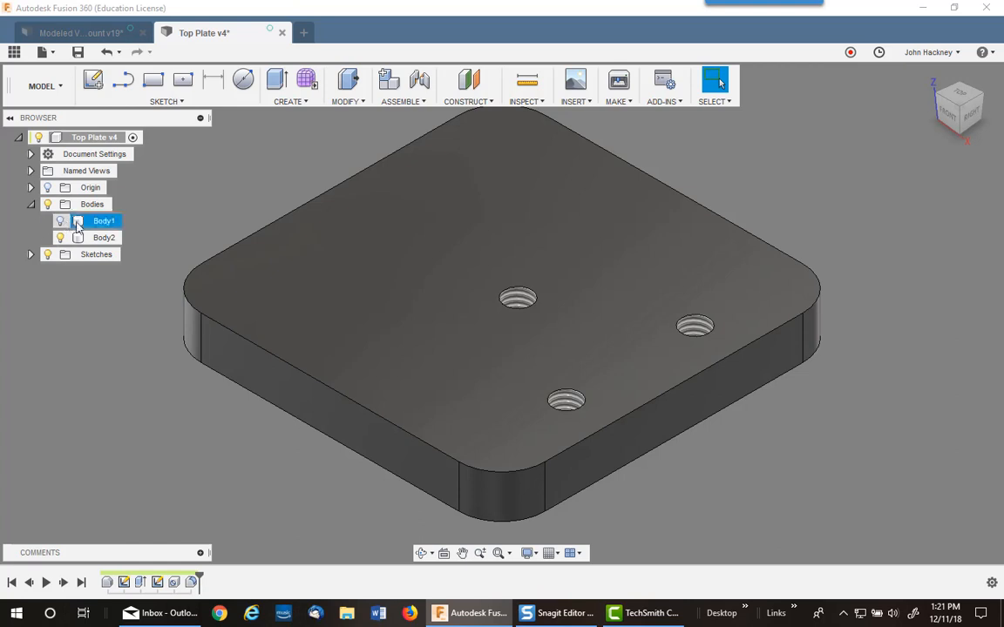